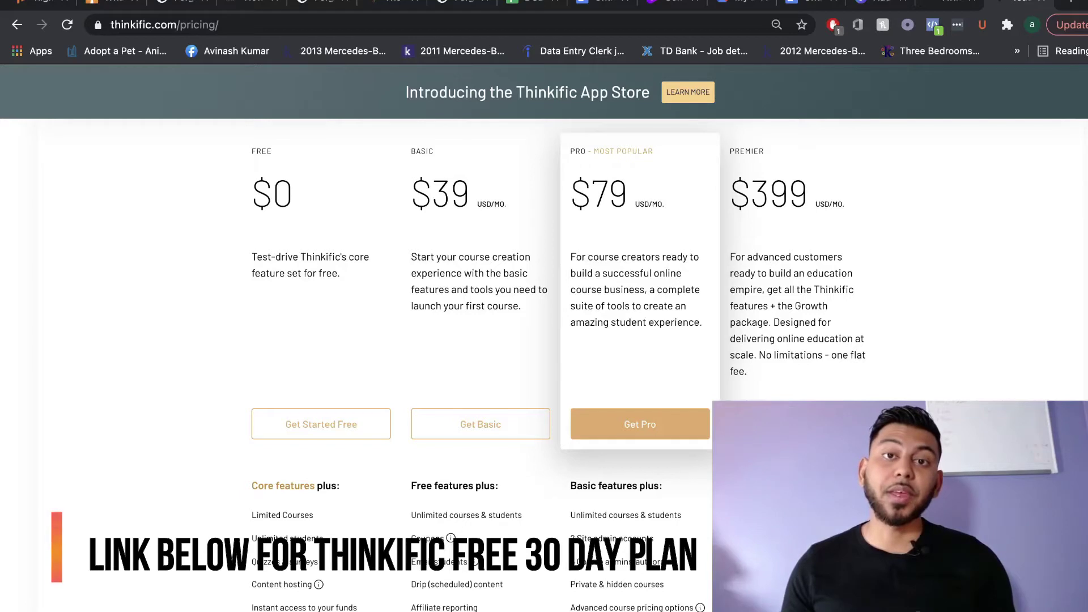
{"action": "scroll", "coordinate": [336, 476], "scroll_direction": "up", "scroll_amount": 1}
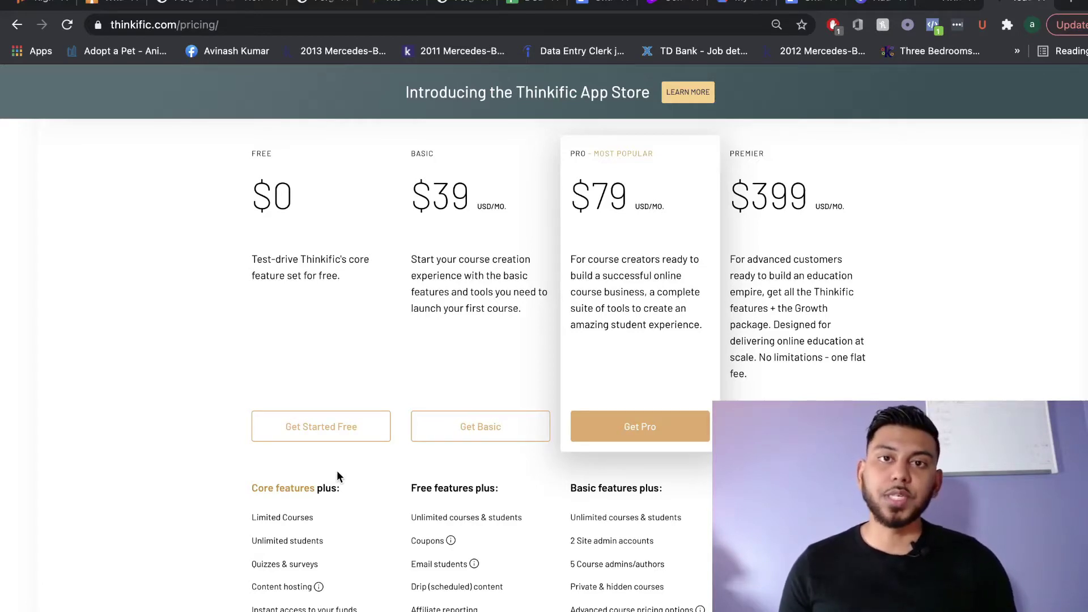
{"action": "scroll", "coordinate": [351, 475], "scroll_direction": "up", "scroll_amount": 1}
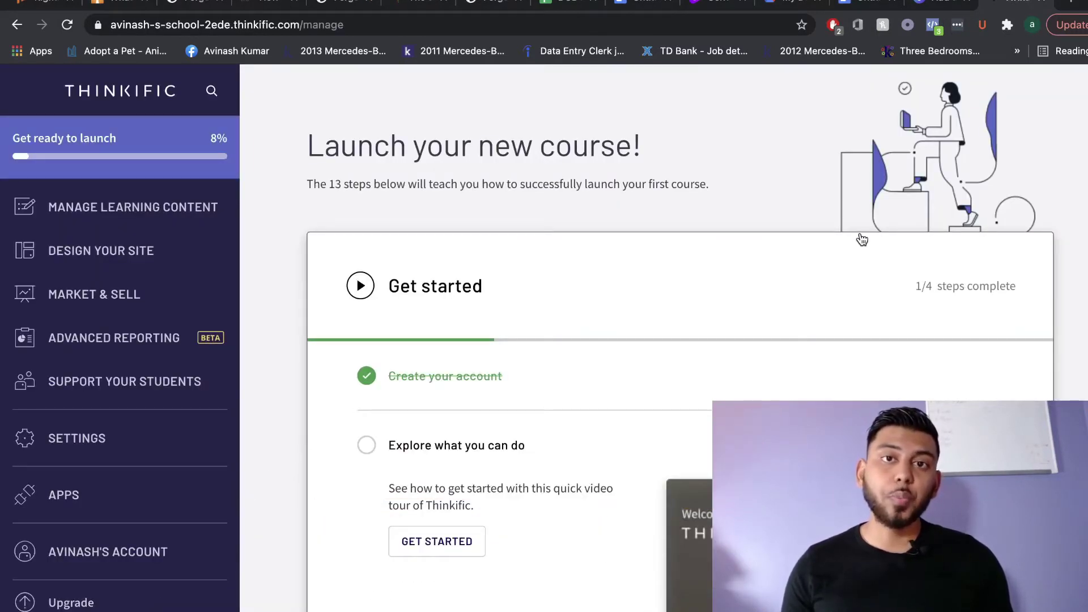
Open the site settings and review the site name, reply-to email and support email fields
{"action": "scroll", "coordinate": [388, 318], "scroll_direction": "down", "scroll_amount": 3}
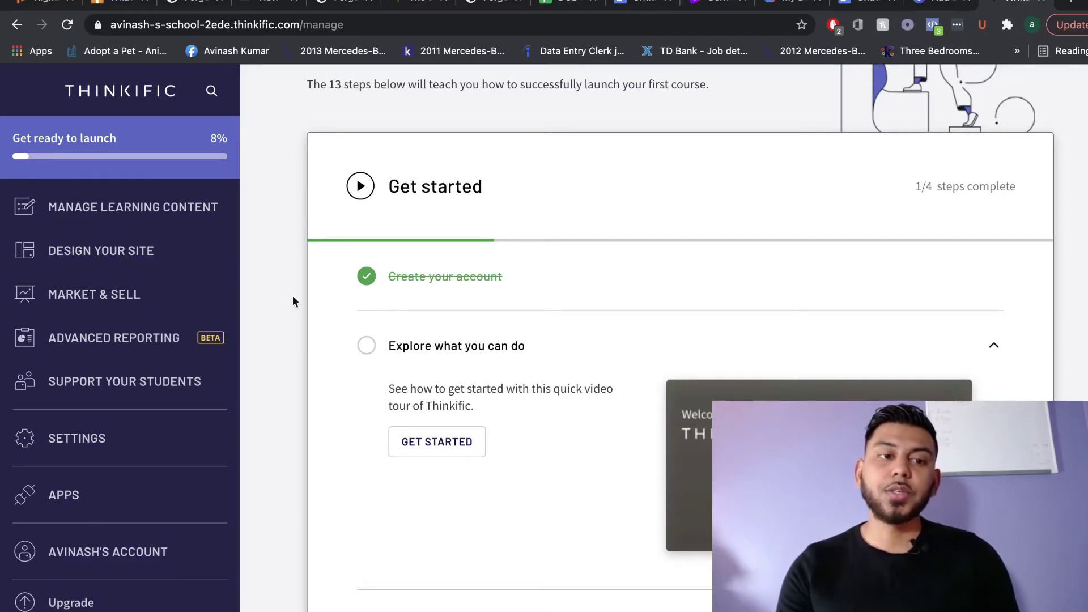
{"action": "left_click", "coordinate": [82, 441]}
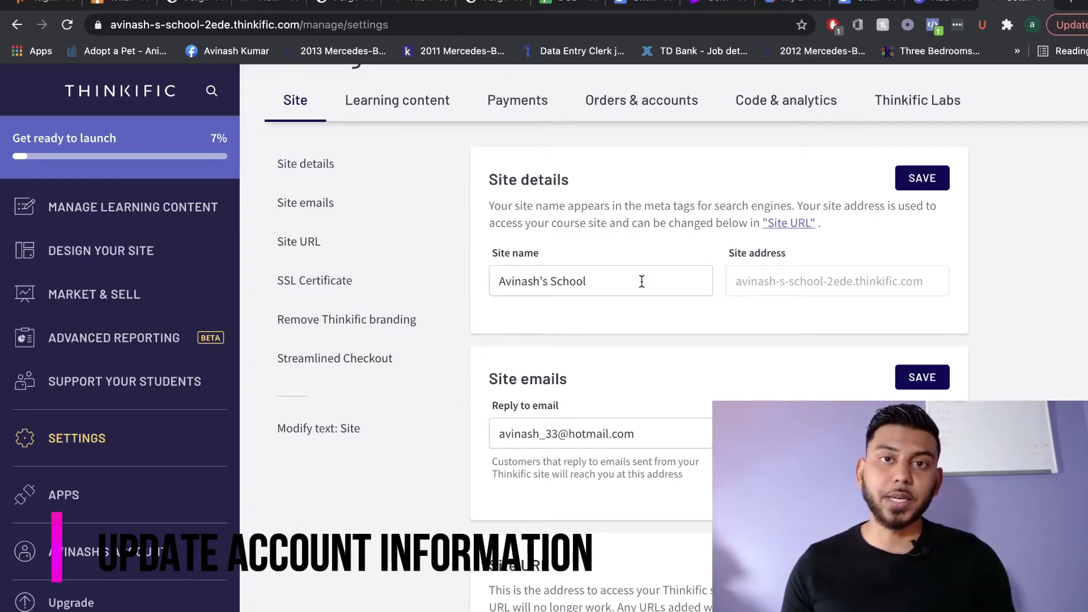
{"action": "triple_click", "coordinate": [641, 281]}
{"action": "scroll", "coordinate": [632, 319], "scroll_direction": "down", "scroll_amount": 1}
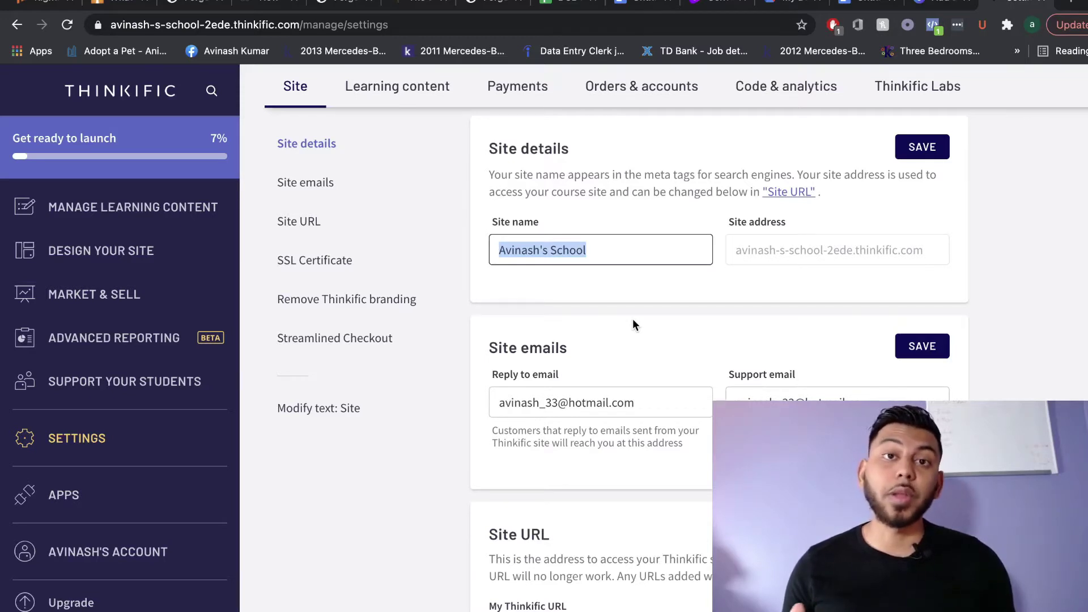
{"action": "scroll", "coordinate": [633, 323], "scroll_direction": "down", "scroll_amount": 3}
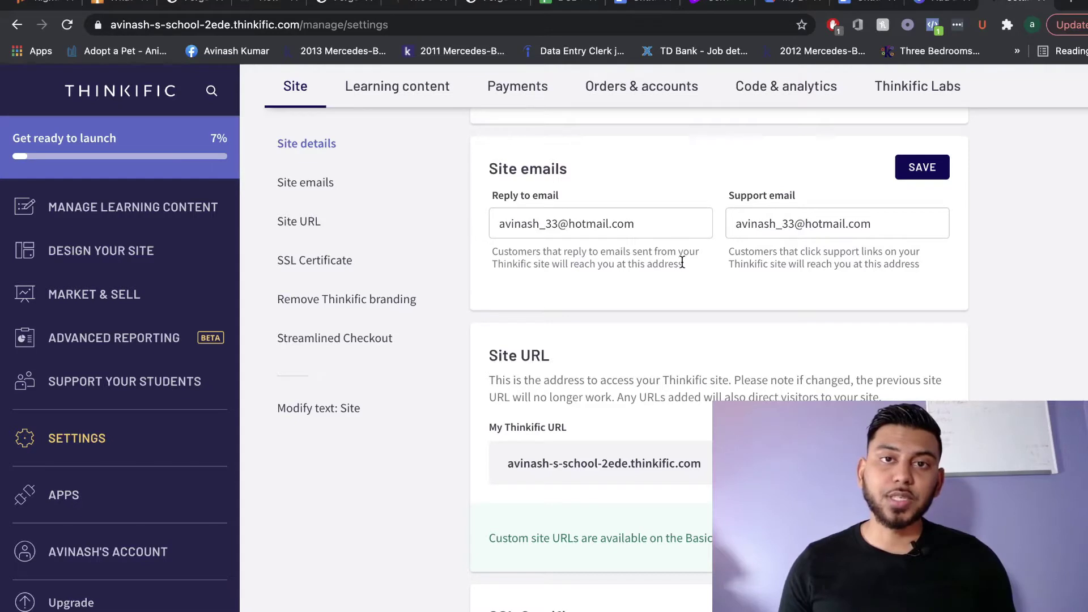
{"action": "scroll", "coordinate": [674, 252], "scroll_direction": "down", "scroll_amount": 1}
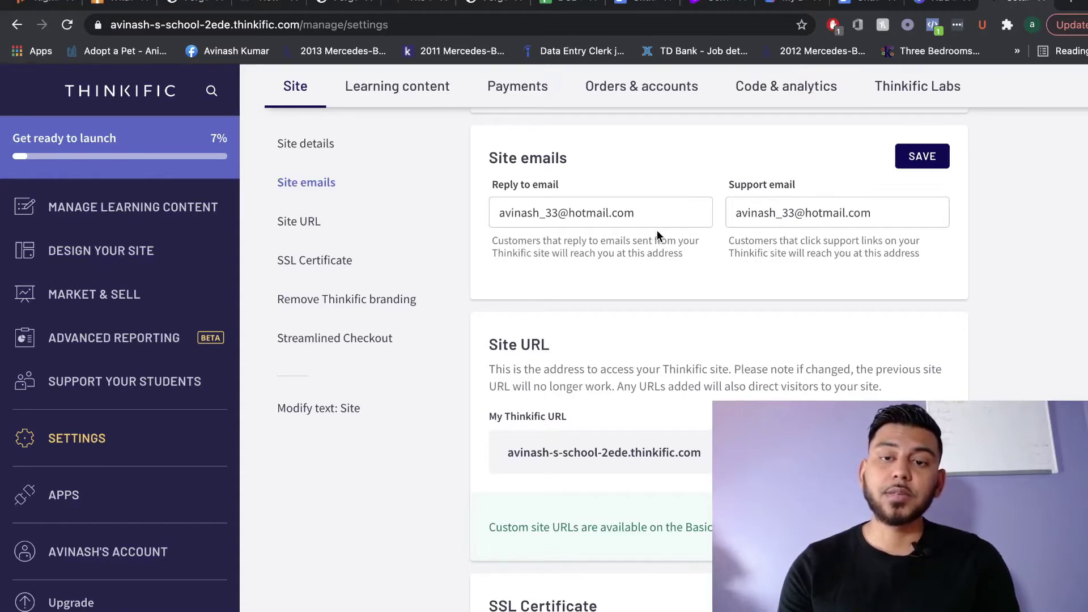
Change the site's Thinkific URL to digitalcreatorsblog.thinkific.com and save it
{"action": "scroll", "coordinate": [862, 245], "scroll_direction": "down", "scroll_amount": 5}
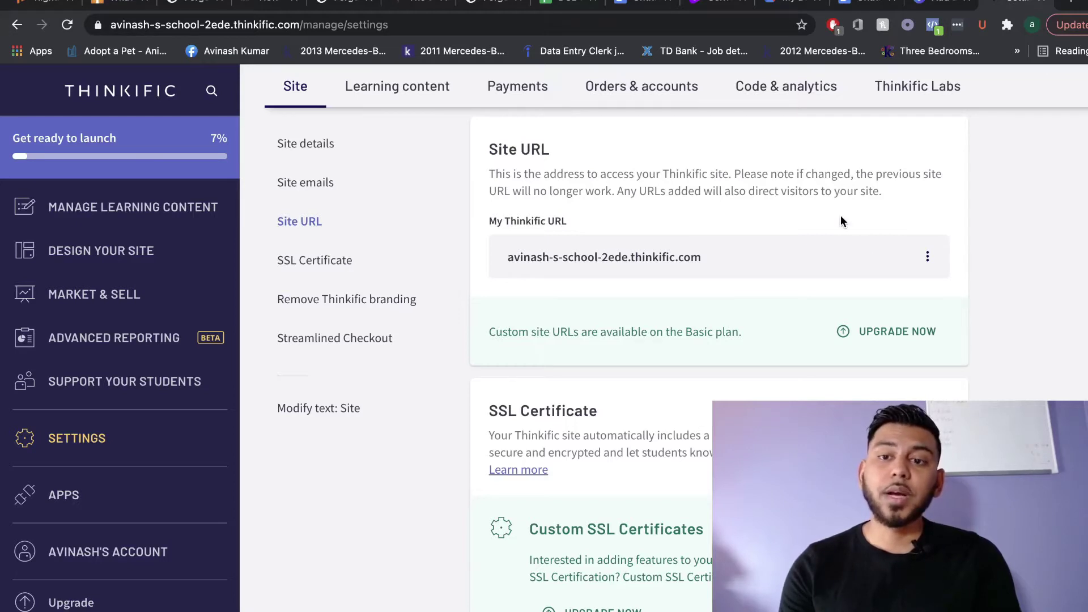
{"action": "left_click", "coordinate": [927, 256]}
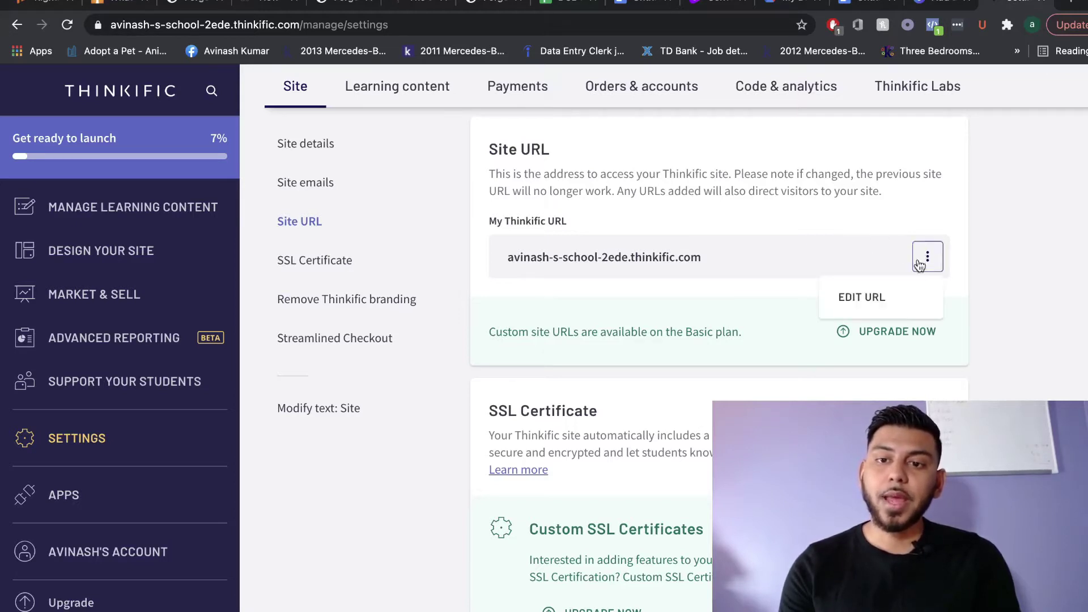
{"action": "left_click", "coordinate": [861, 297]}
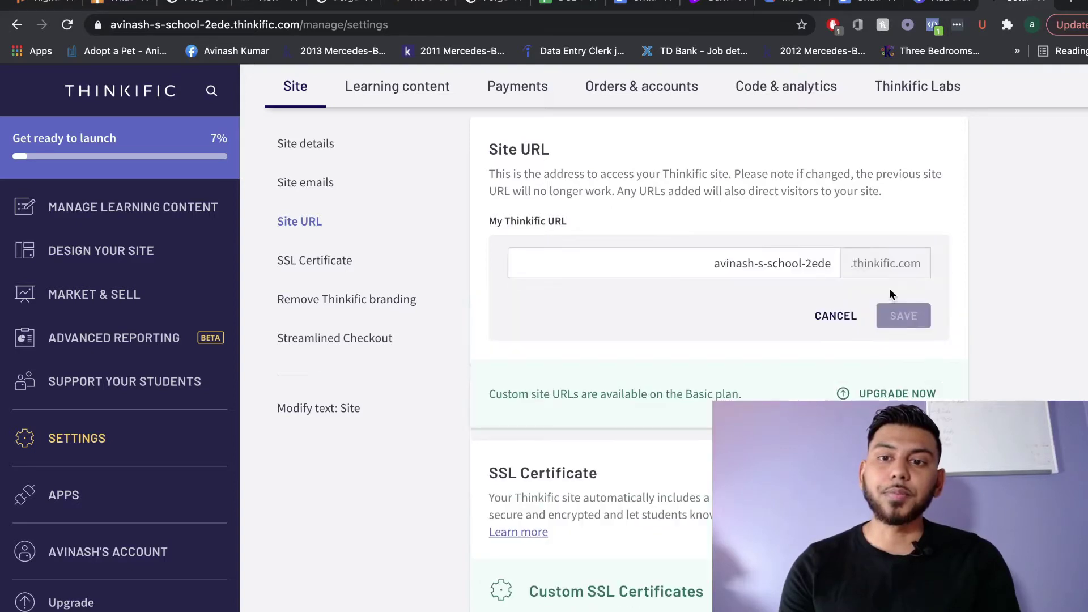
{"action": "key", "text": "ctrl+plus"}
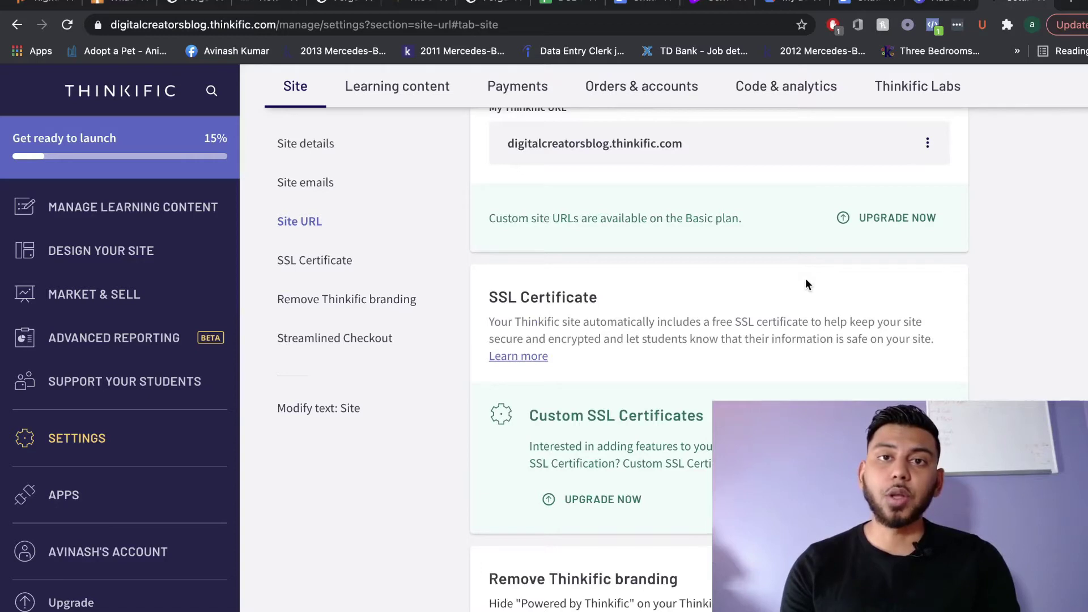
Set the Course Player theme to Dark theme in the learning content settings
{"action": "scroll", "coordinate": [401, 182], "scroll_direction": "up", "scroll_amount": 10}
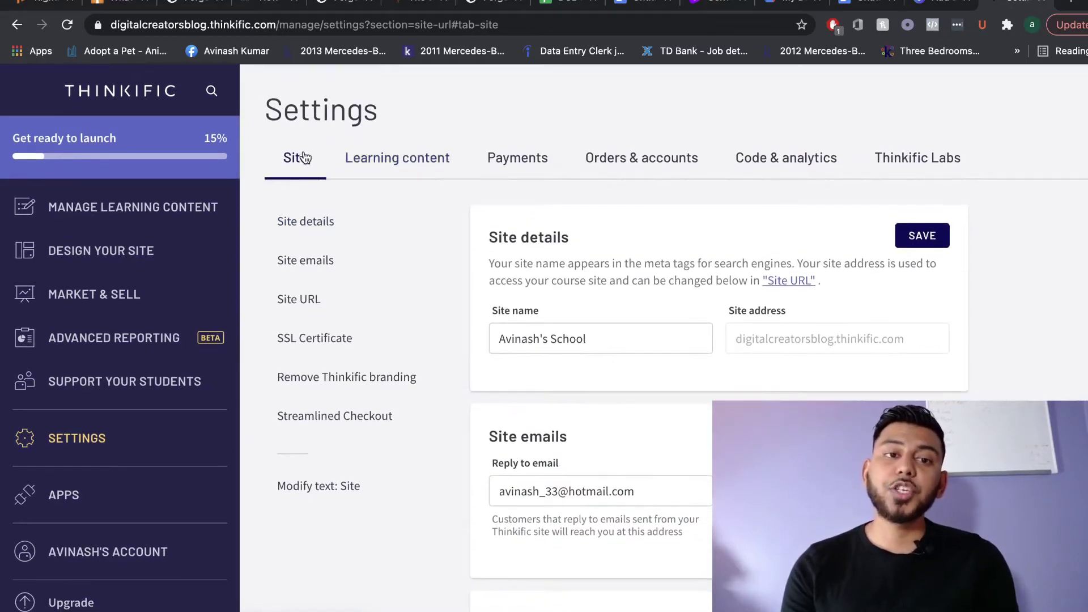
{"action": "left_click", "coordinate": [375, 163]}
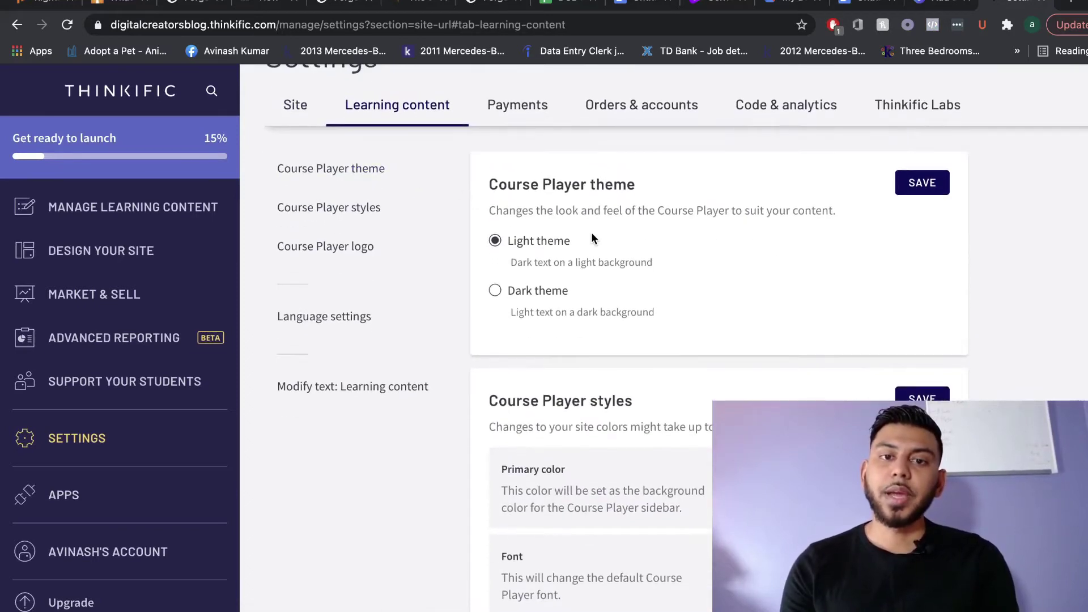
{"action": "scroll", "coordinate": [592, 238], "scroll_direction": "down", "scroll_amount": 1}
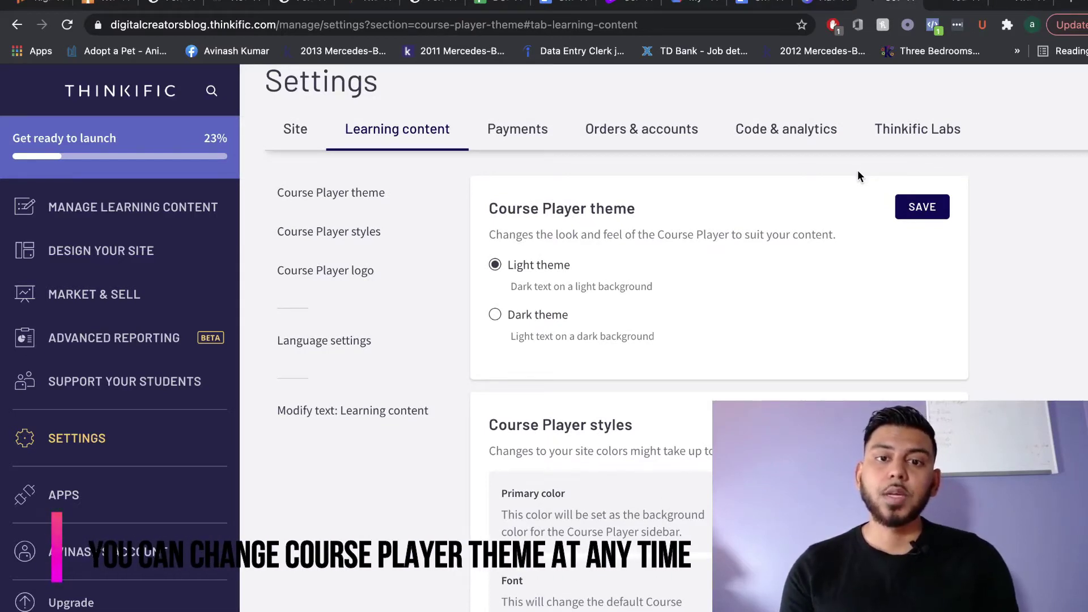
{"action": "scroll", "coordinate": [718, 245], "scroll_direction": "down", "scroll_amount": 1}
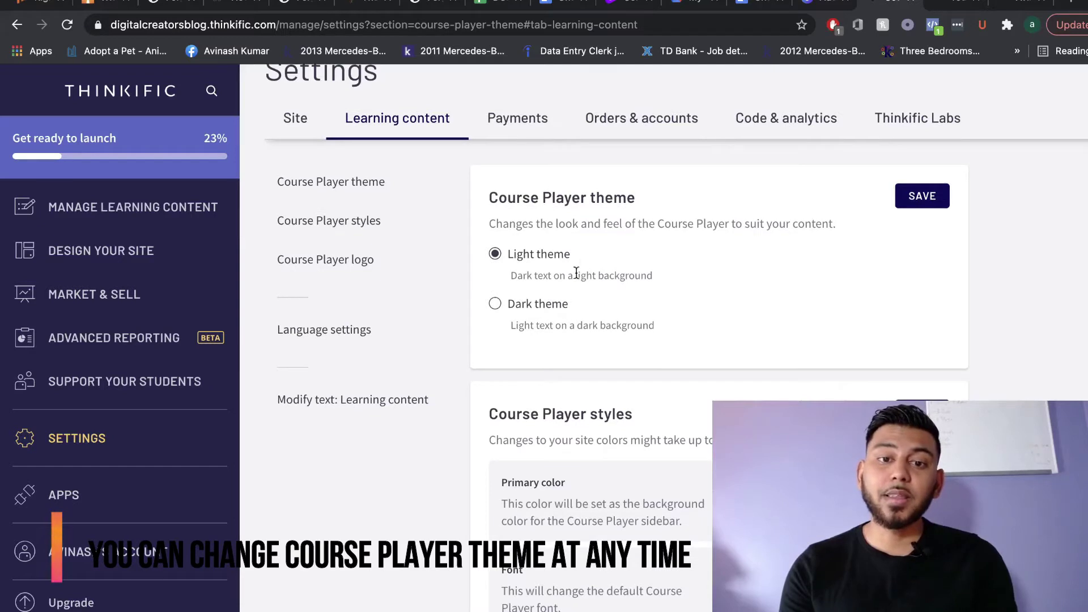
{"action": "left_click", "coordinate": [562, 304]}
Look at the Course Player's primary color choices and preview the dark player as an enrolled student, then return to the settings
{"action": "scroll", "coordinate": [652, 340], "scroll_direction": "down", "scroll_amount": 3}
{"action": "left_click", "coordinate": [772, 357]}
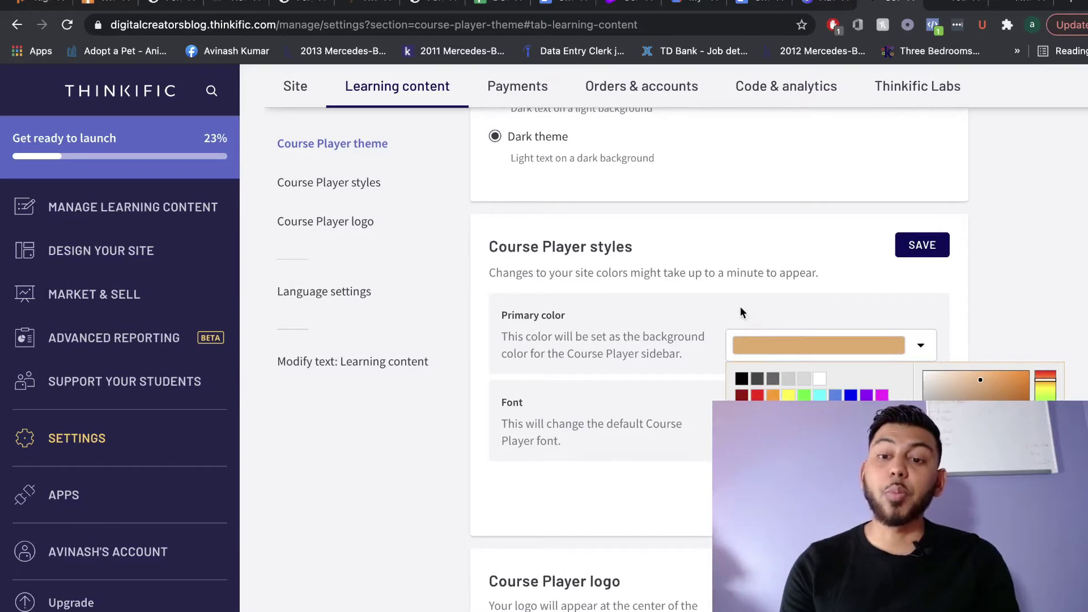
{"action": "left_click", "coordinate": [791, 340]}
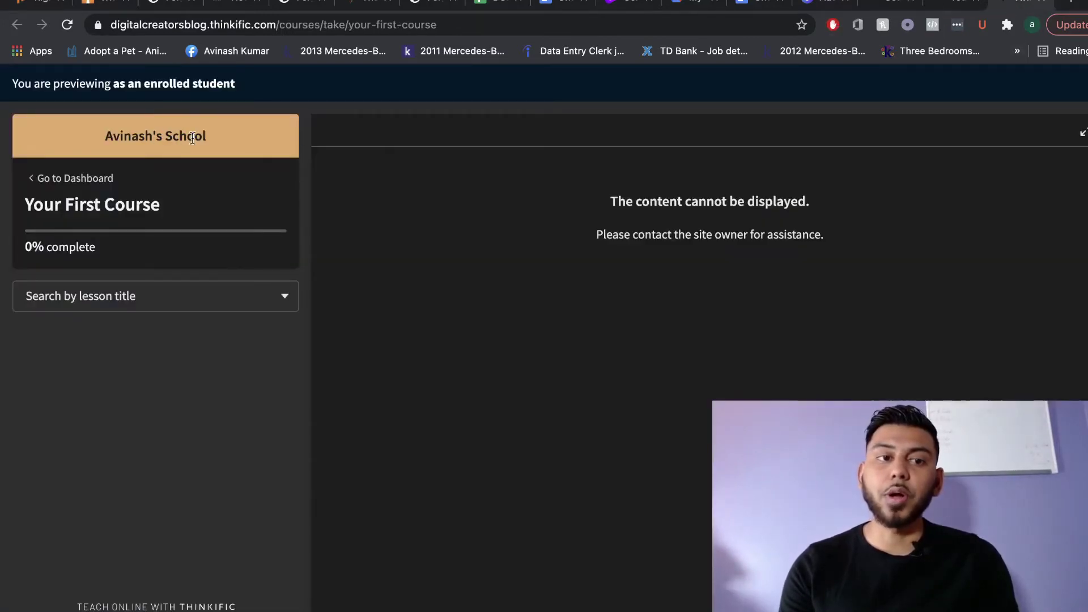
{"action": "left_click", "coordinate": [961, 5]}
{"action": "left_click", "coordinate": [889, 5]}
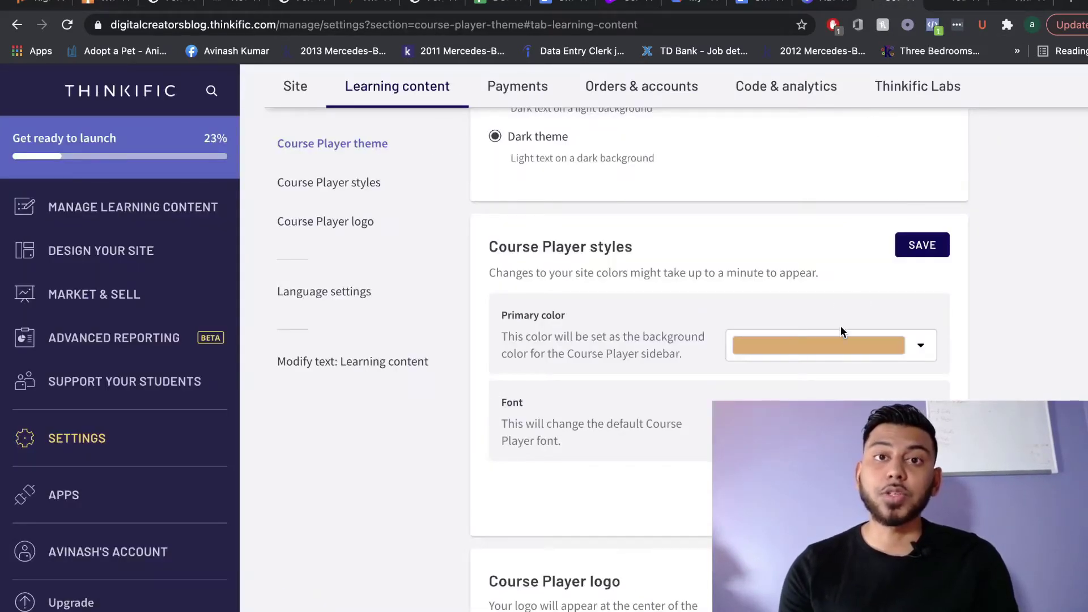
Set the Course Player's primary color to red and choose Source Sans Pro as its font
{"action": "left_click", "coordinate": [910, 349]}
{"action": "left_click", "coordinate": [803, 283]}
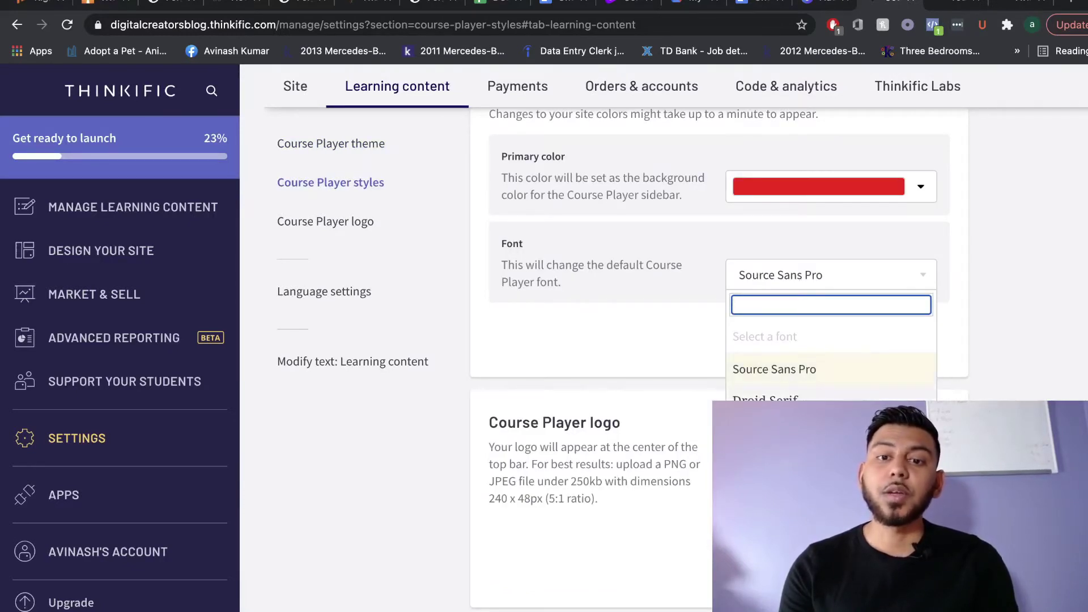
{"action": "left_click", "coordinate": [775, 365]}
Review the Course Player logo upload and the site language settings
{"action": "scroll", "coordinate": [648, 288], "scroll_direction": "down", "scroll_amount": 3}
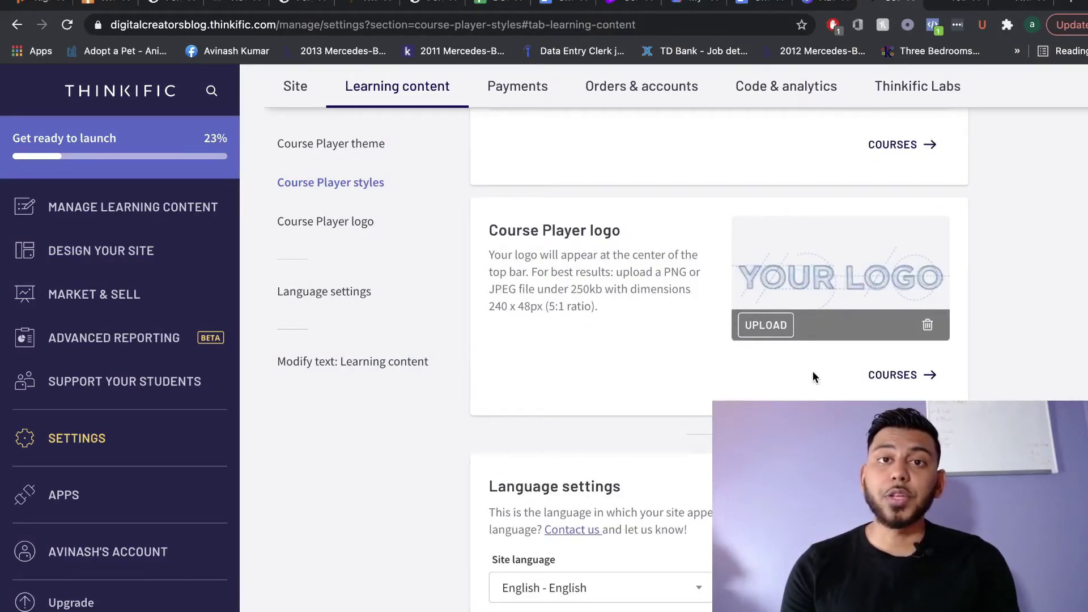
{"action": "scroll", "coordinate": [812, 376], "scroll_direction": "down", "scroll_amount": 4}
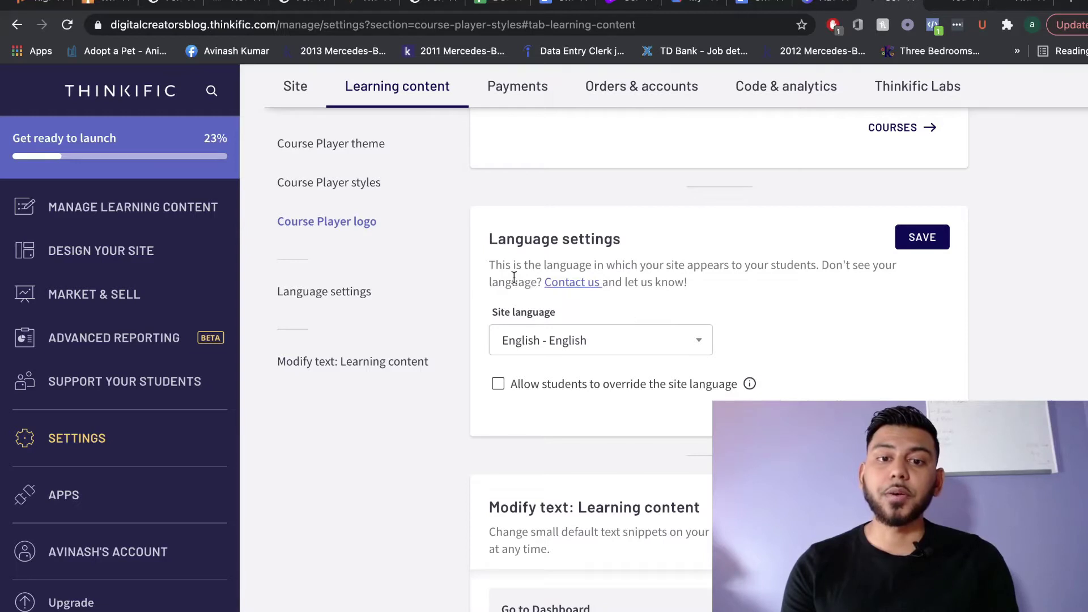
{"action": "scroll", "coordinate": [513, 277], "scroll_direction": "up", "scroll_amount": 10}
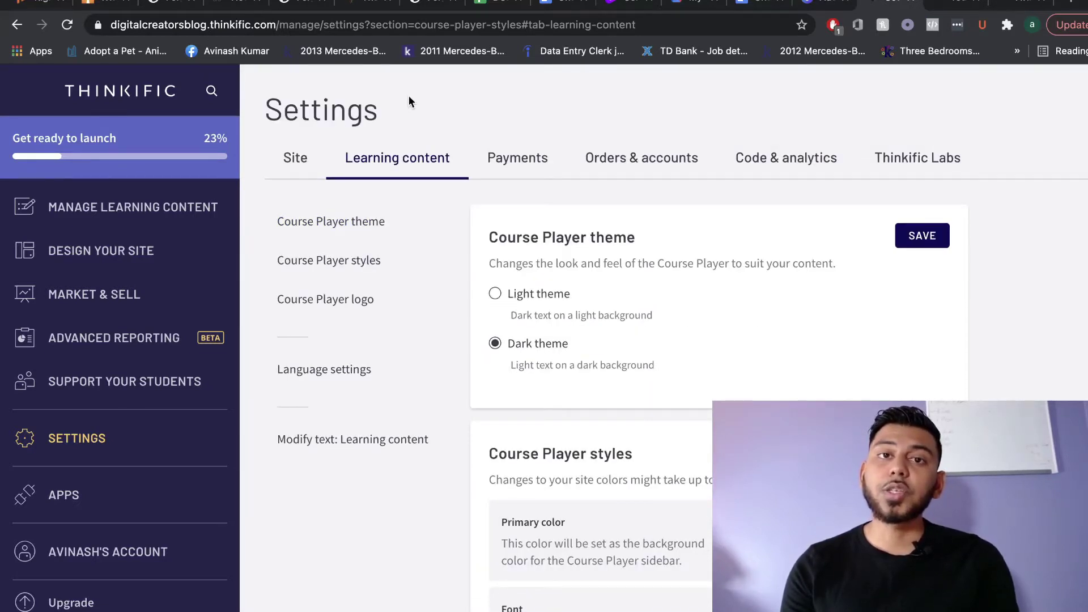
Review the Stripe and PayPal connection options in the payment settings
{"action": "left_click", "coordinate": [504, 153]}
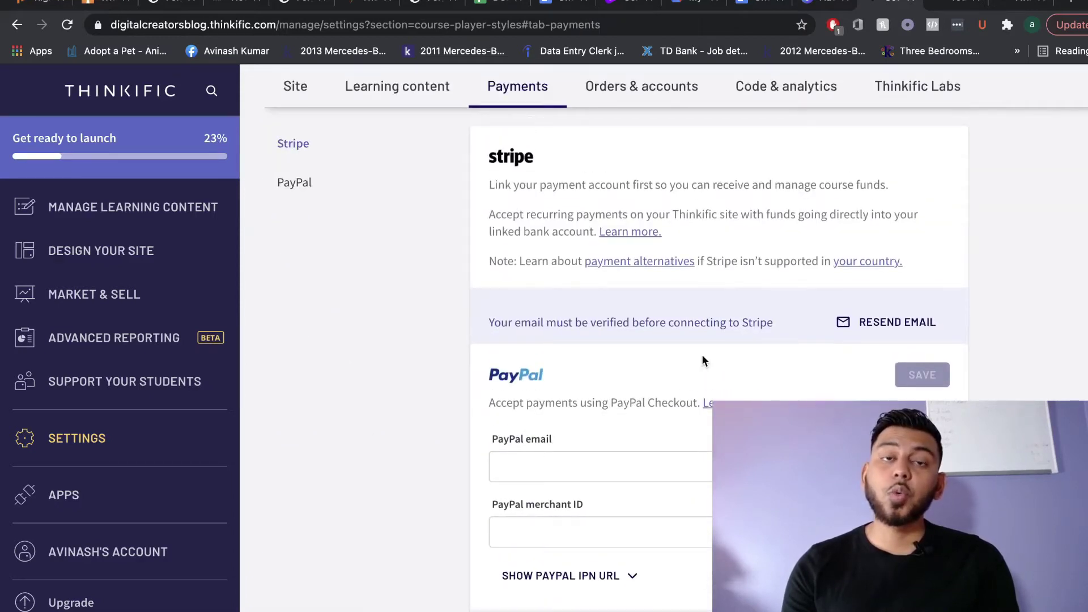
{"action": "scroll", "coordinate": [702, 355], "scroll_direction": "down", "scroll_amount": 1}
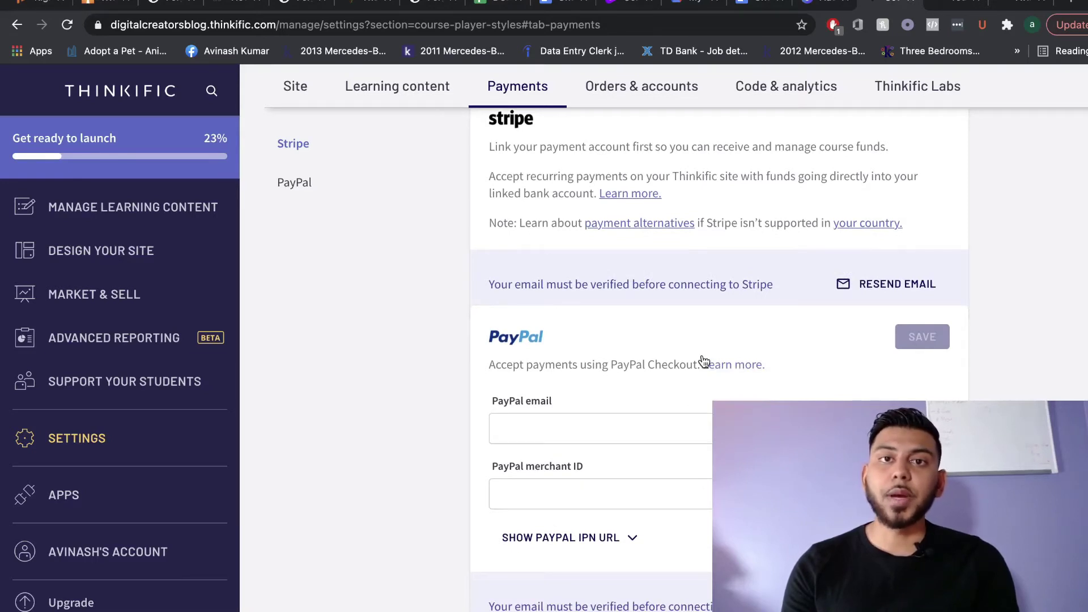
{"action": "scroll", "coordinate": [703, 361], "scroll_direction": "down", "scroll_amount": 1}
Review the social login, terms and conditions, and custom sign up field options in the orders and accounts settings
{"action": "left_click", "coordinate": [606, 88]}
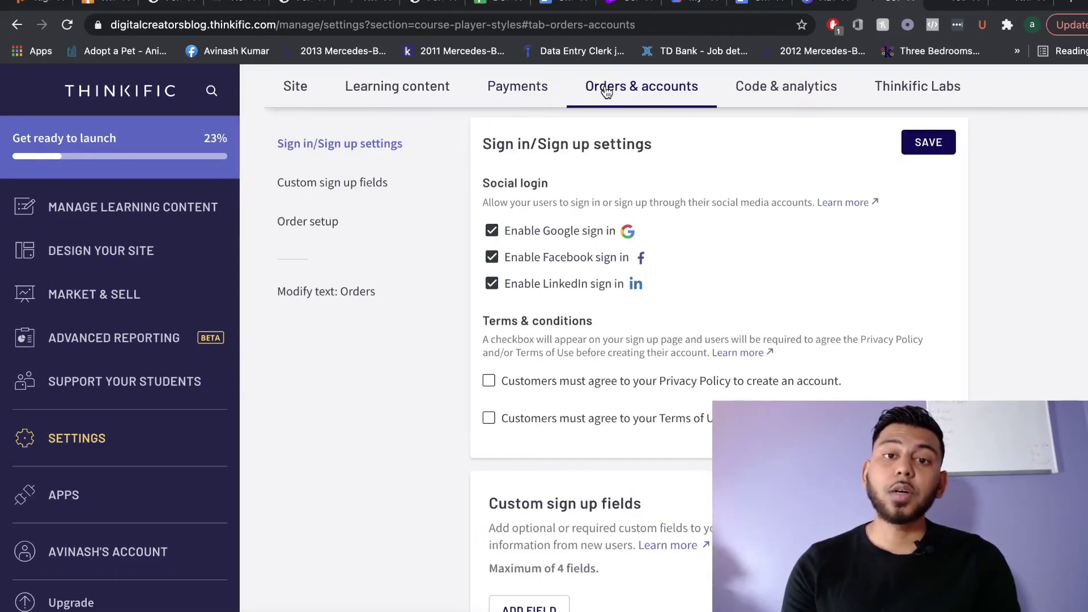
{"action": "scroll", "coordinate": [622, 153], "scroll_direction": "down", "scroll_amount": 1}
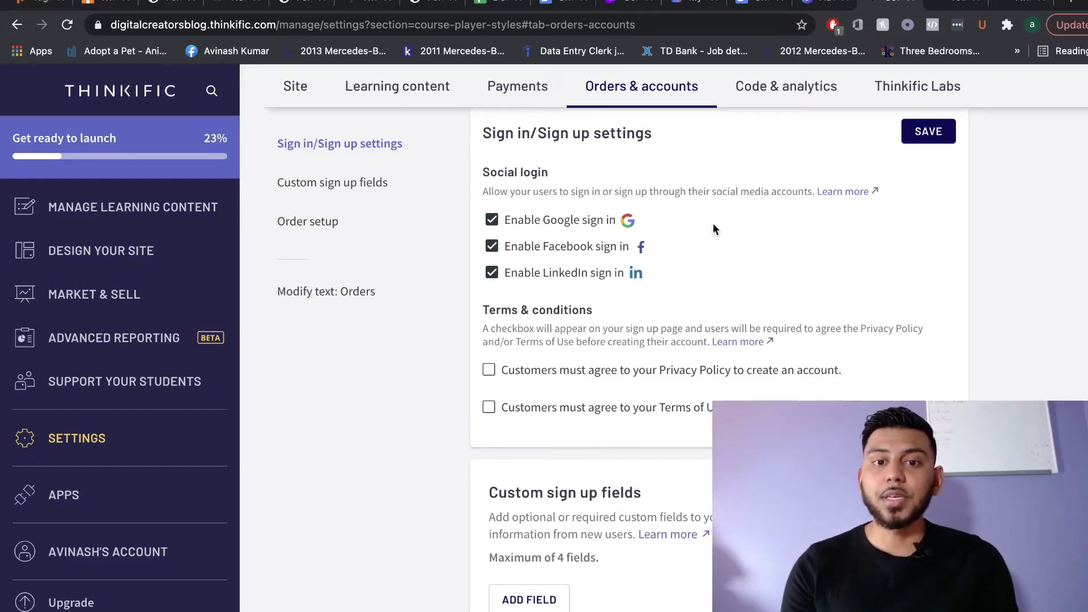
{"action": "scroll", "coordinate": [713, 228], "scroll_direction": "down", "scroll_amount": 1}
{"action": "scroll", "coordinate": [713, 229], "scroll_direction": "down", "scroll_amount": 4}
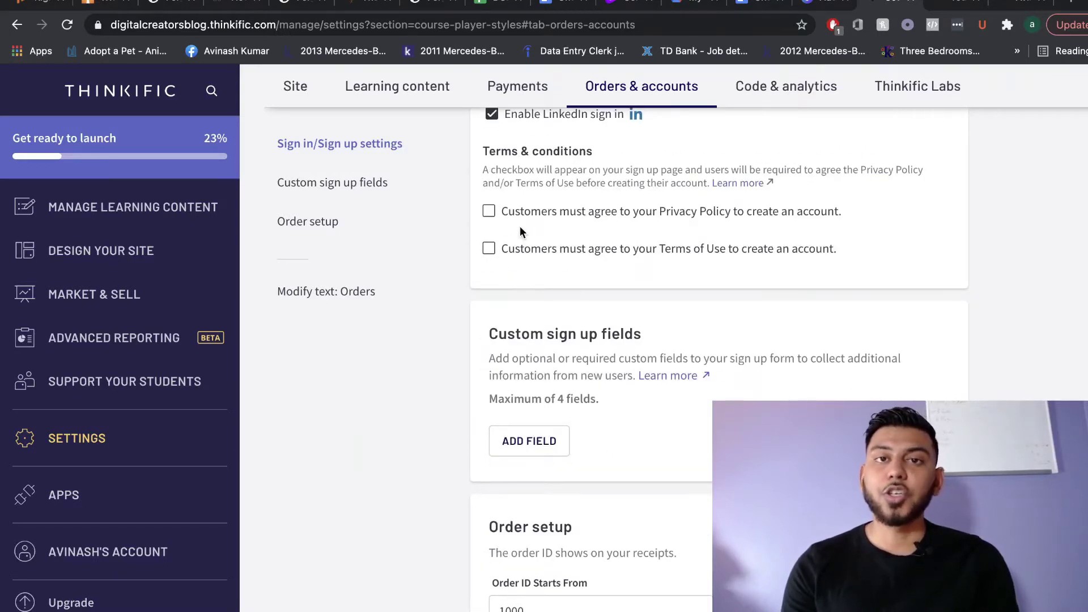
{"action": "scroll", "coordinate": [519, 226], "scroll_direction": "down", "scroll_amount": 1}
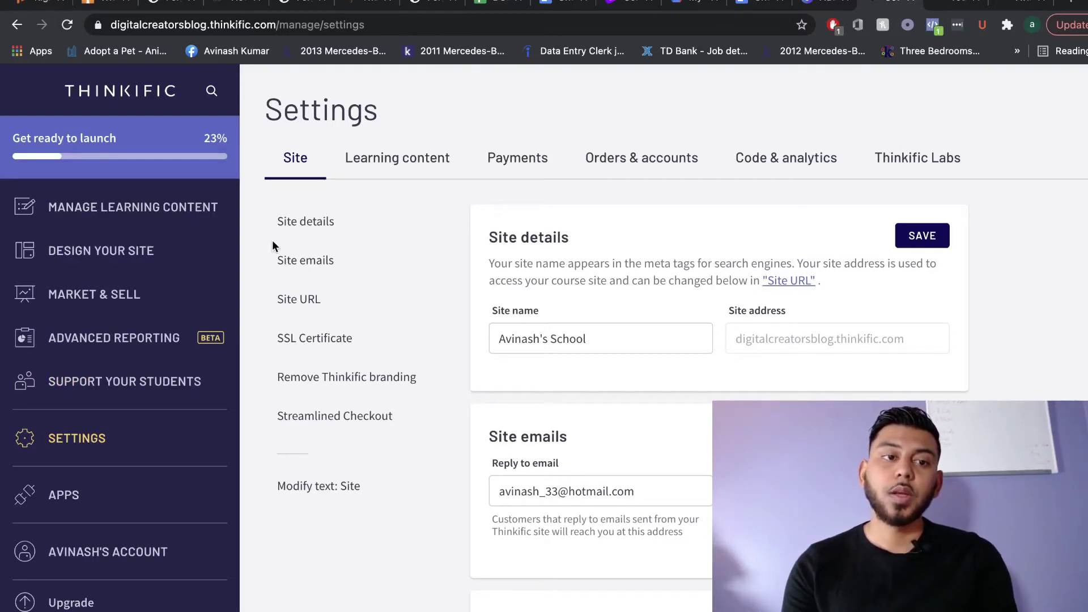
Create a new course named "Digital Creators Blog" from the Flagship Course template
{"action": "left_click", "coordinate": [180, 206]}
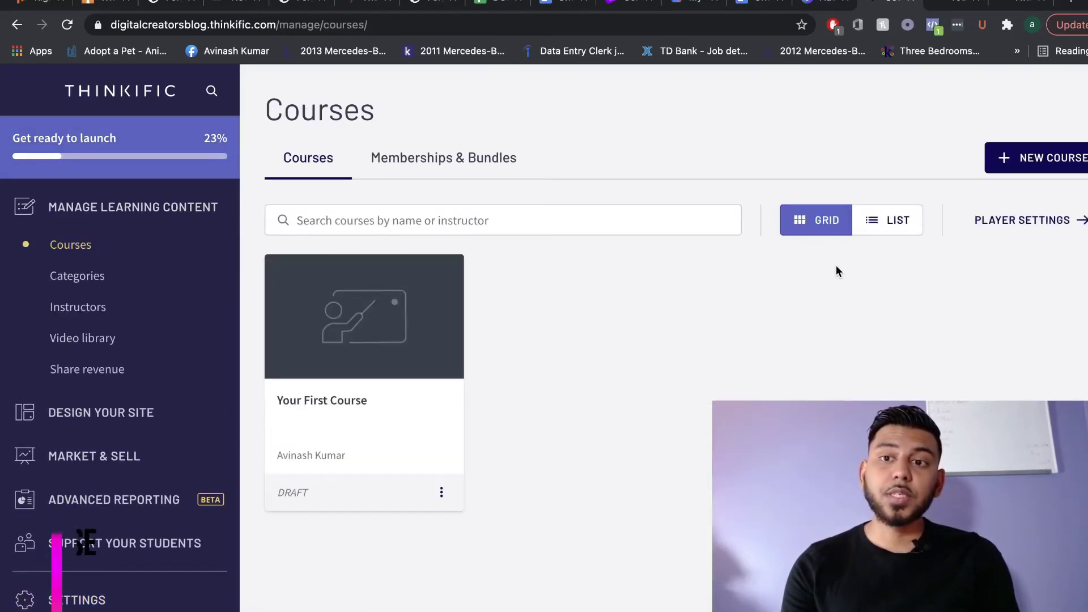
{"action": "left_click", "coordinate": [1028, 161]}
{"action": "scroll", "coordinate": [713, 264], "scroll_direction": "down", "scroll_amount": 1}
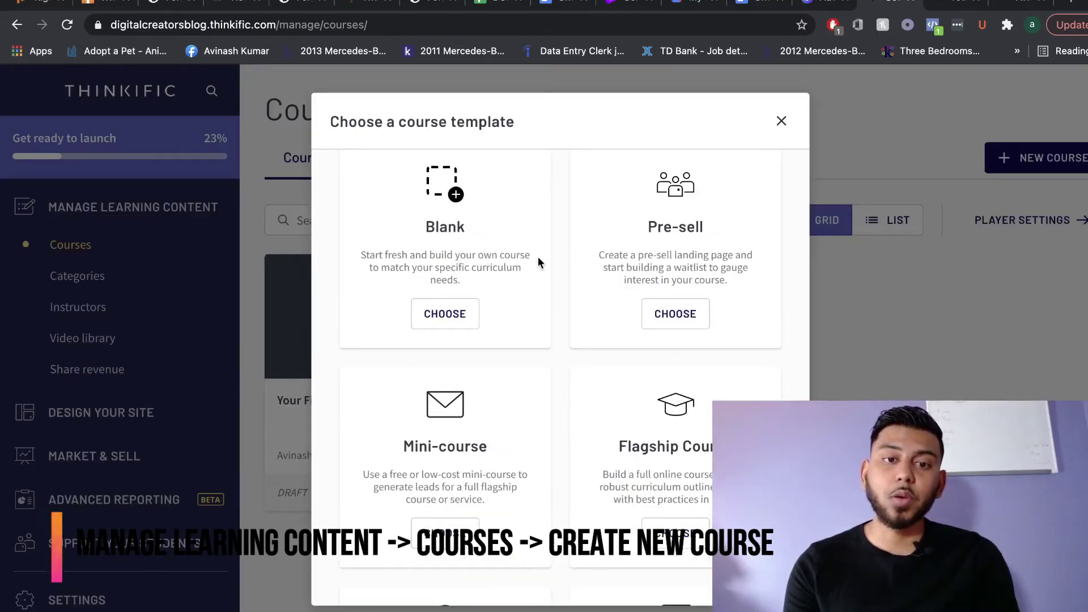
{"action": "scroll", "coordinate": [680, 306], "scroll_direction": "down", "scroll_amount": 1}
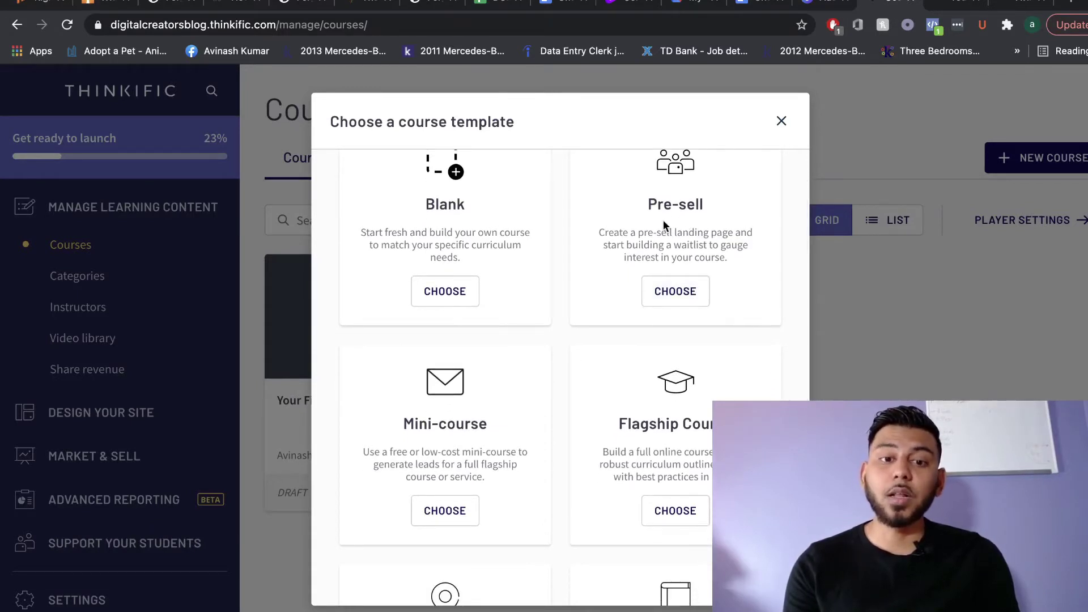
{"action": "scroll", "coordinate": [617, 399], "scroll_direction": "down", "scroll_amount": 1}
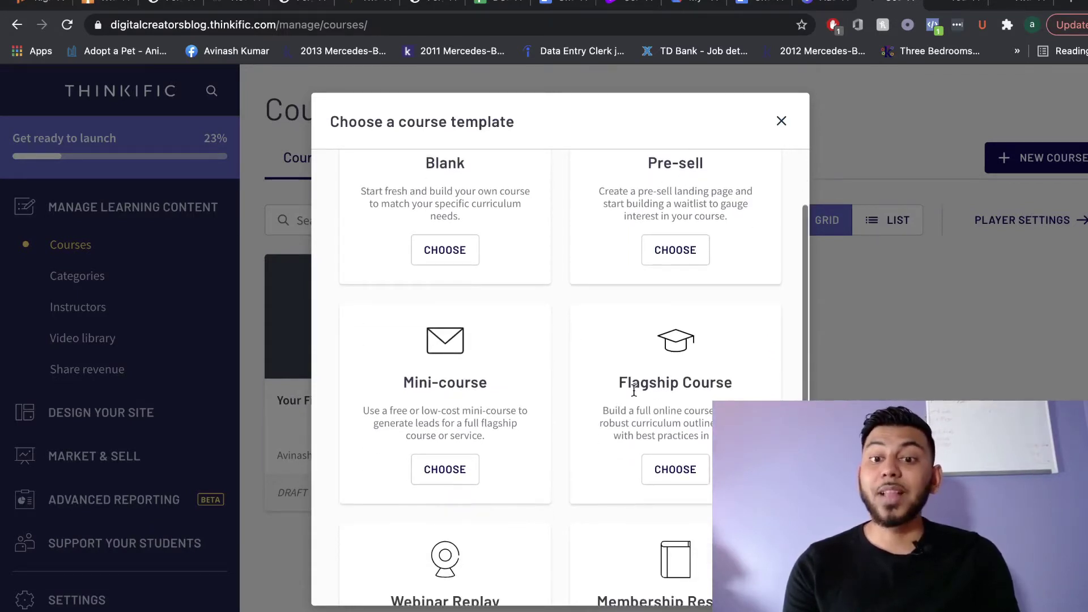
{"action": "scroll", "coordinate": [634, 391], "scroll_direction": "down", "scroll_amount": 2}
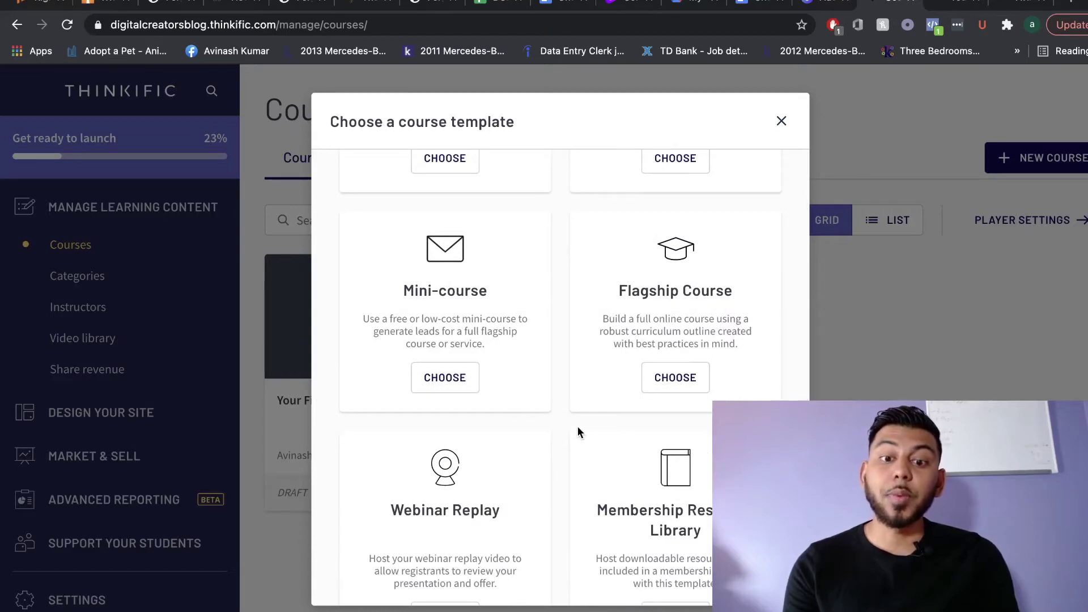
{"action": "scroll", "coordinate": [577, 432], "scroll_direction": "down", "scroll_amount": 1}
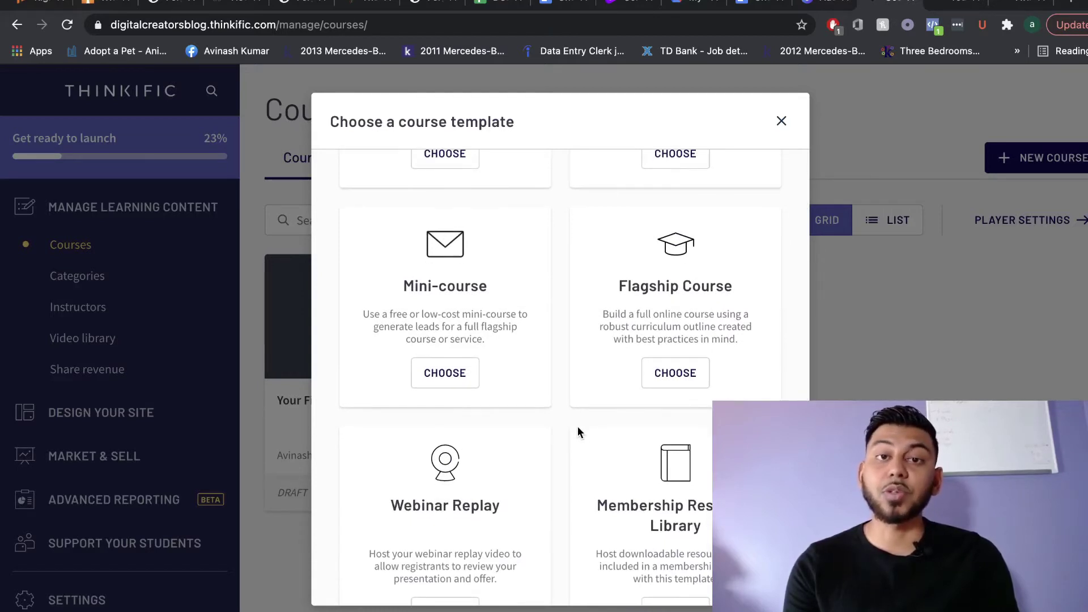
{"action": "scroll", "coordinate": [578, 431], "scroll_direction": "down", "scroll_amount": 2}
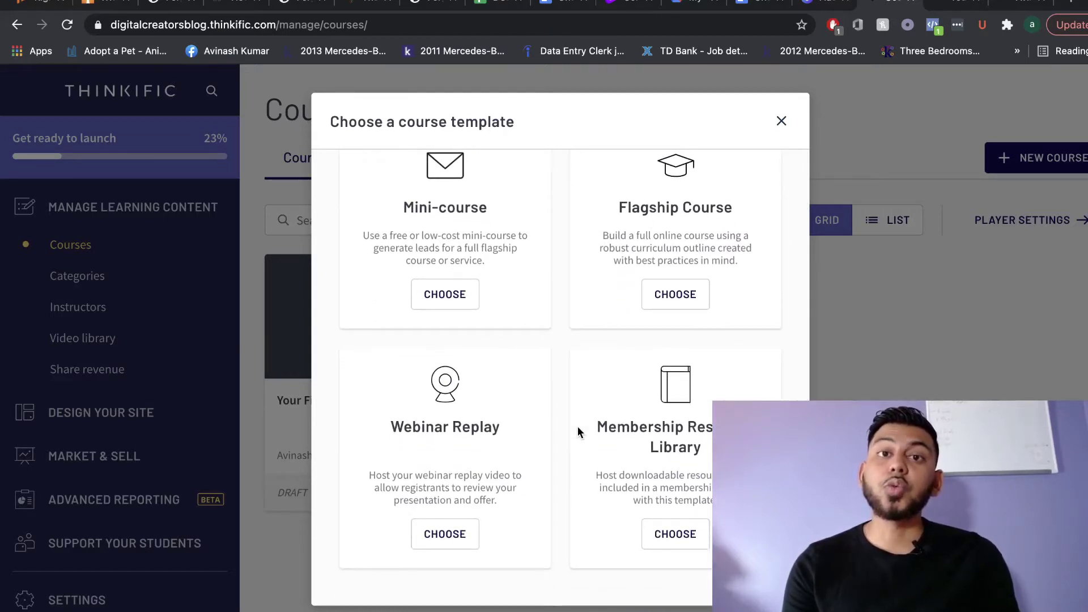
{"action": "scroll", "coordinate": [578, 432], "scroll_direction": "up", "scroll_amount": 2}
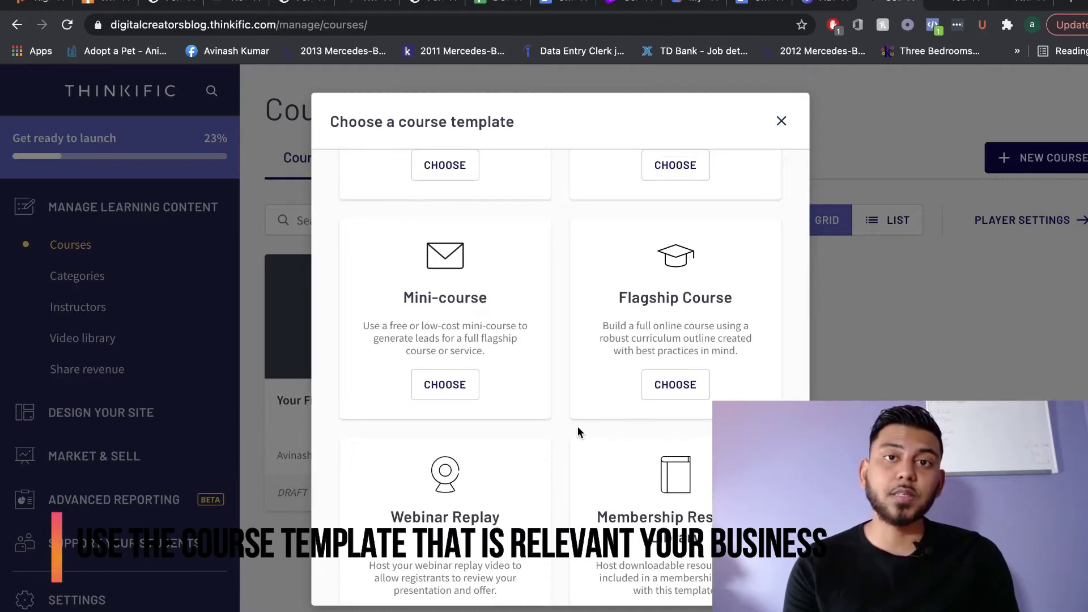
{"action": "scroll", "coordinate": [578, 432], "scroll_direction": "down", "scroll_amount": 1}
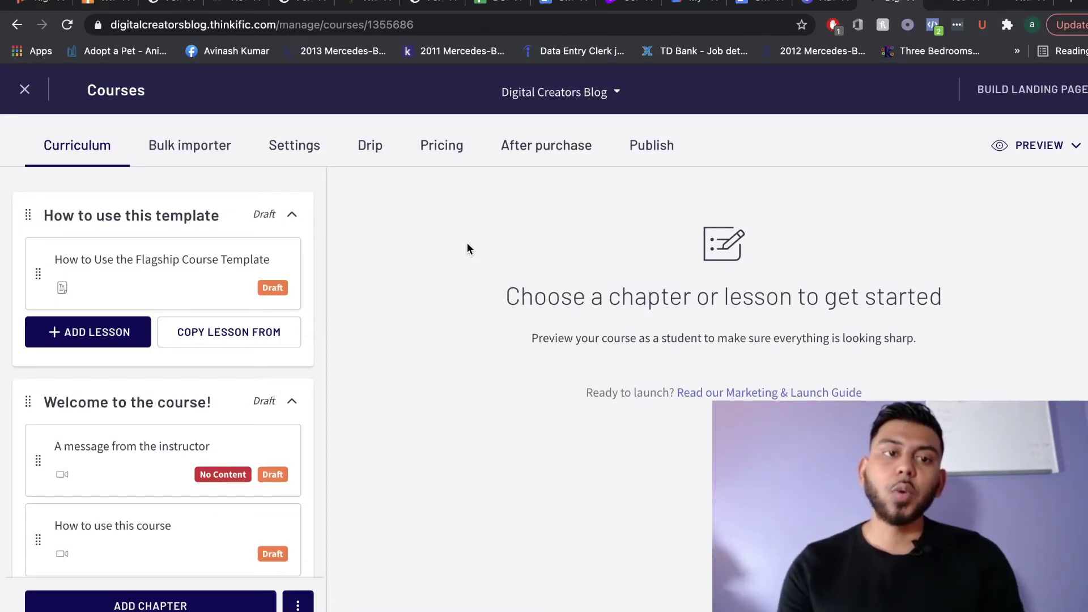
Bulk import the course videos from the desktop's "digital creators blog" folder into the "How to use this template" chapter
{"action": "left_click", "coordinate": [216, 152]}
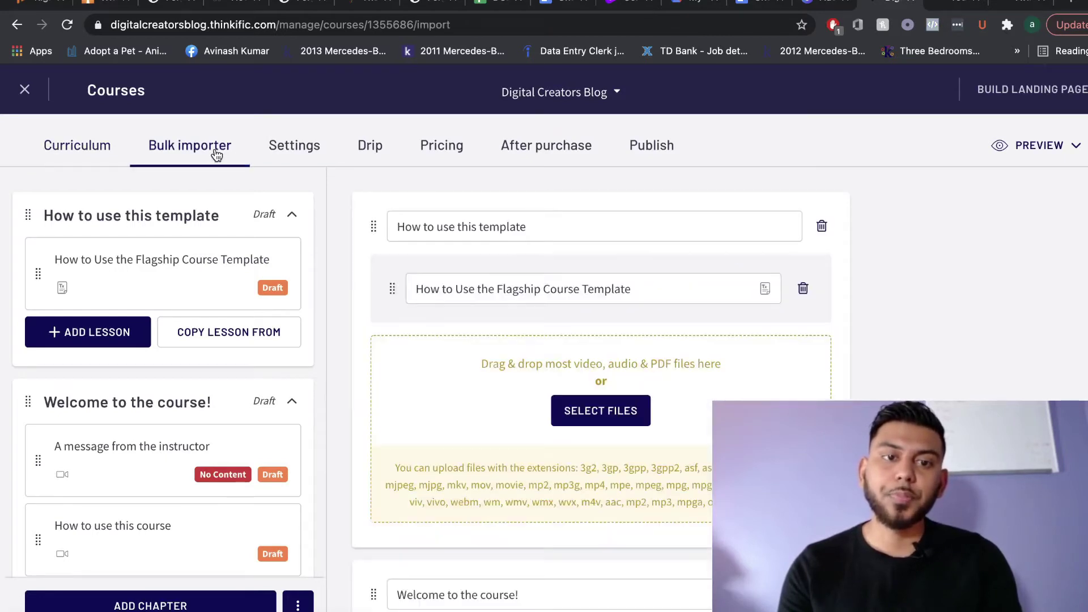
{"action": "scroll", "coordinate": [719, 340], "scroll_direction": "down", "scroll_amount": 1}
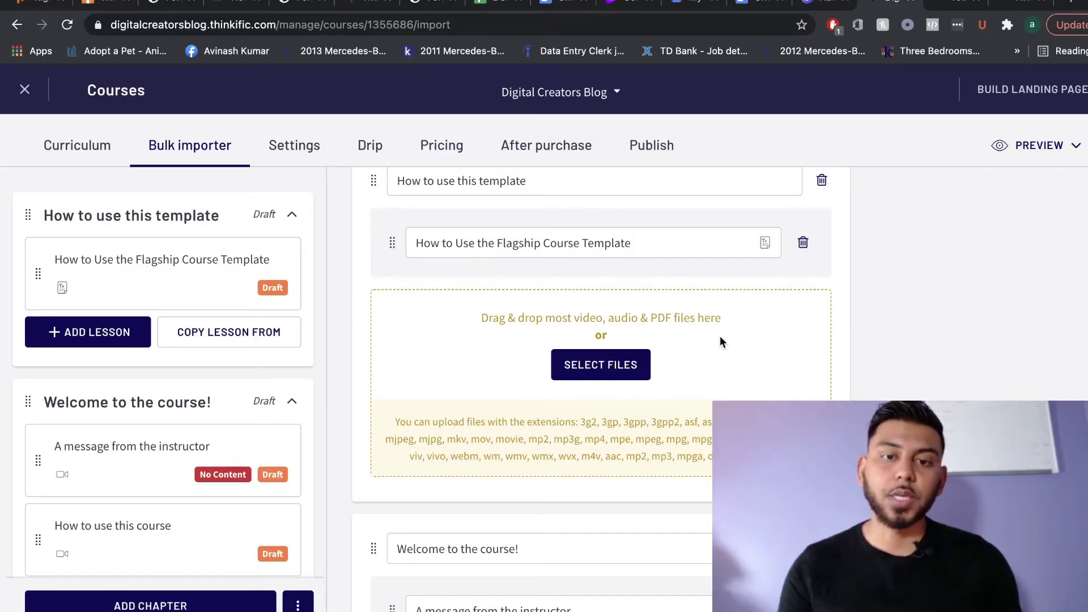
{"action": "left_click", "coordinate": [720, 338]}
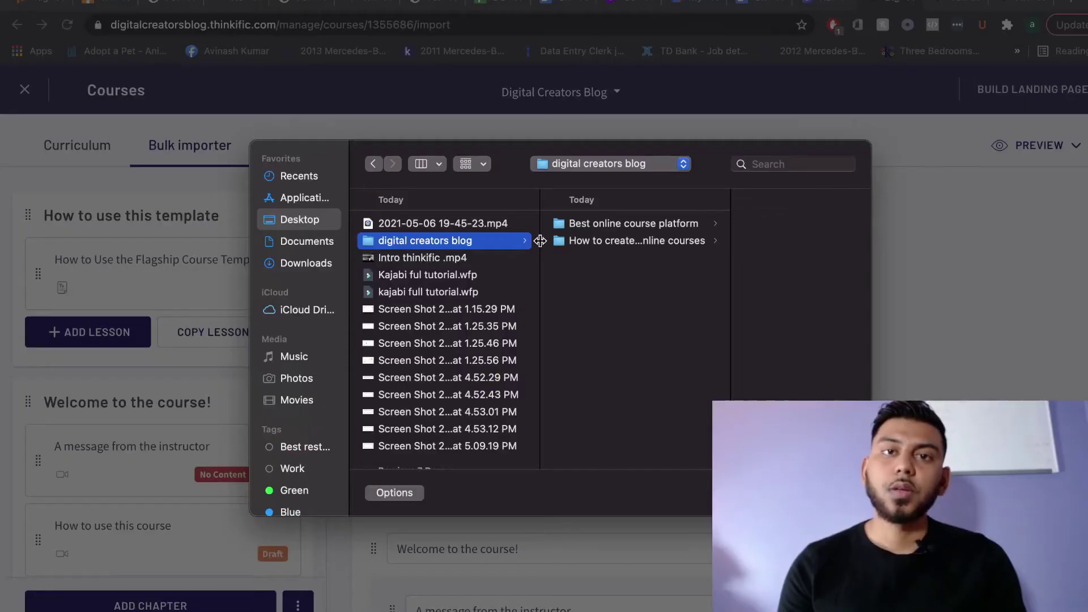
{"action": "left_click", "coordinate": [610, 243]}
{"action": "left_click", "coordinate": [610, 225]}
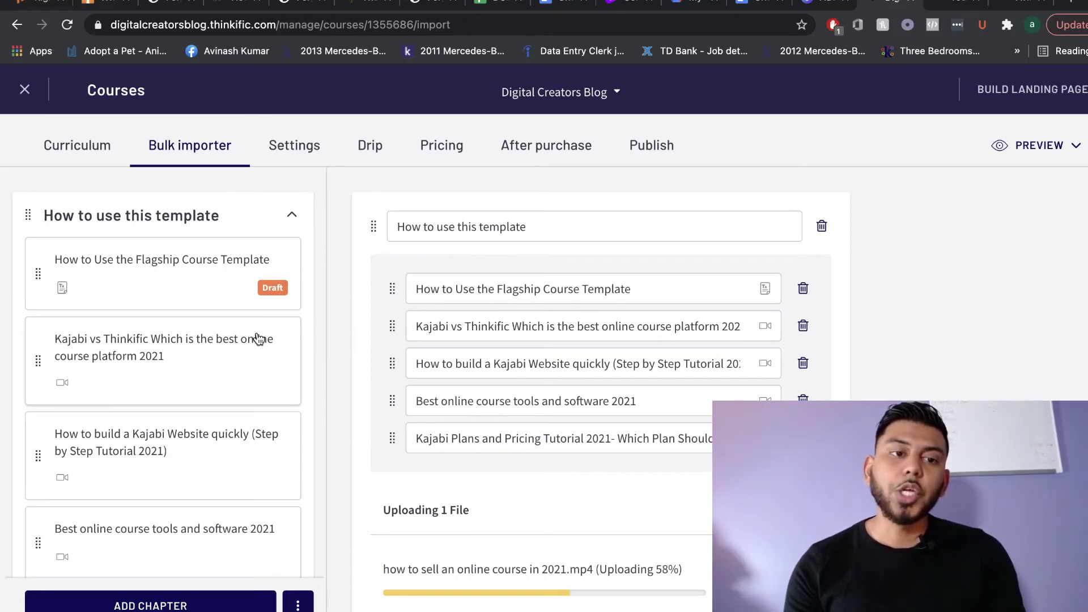
Rename the "How to use this template" chapter as "Best online course platforms"
{"action": "scroll", "coordinate": [258, 338], "scroll_direction": "down", "scroll_amount": 1}
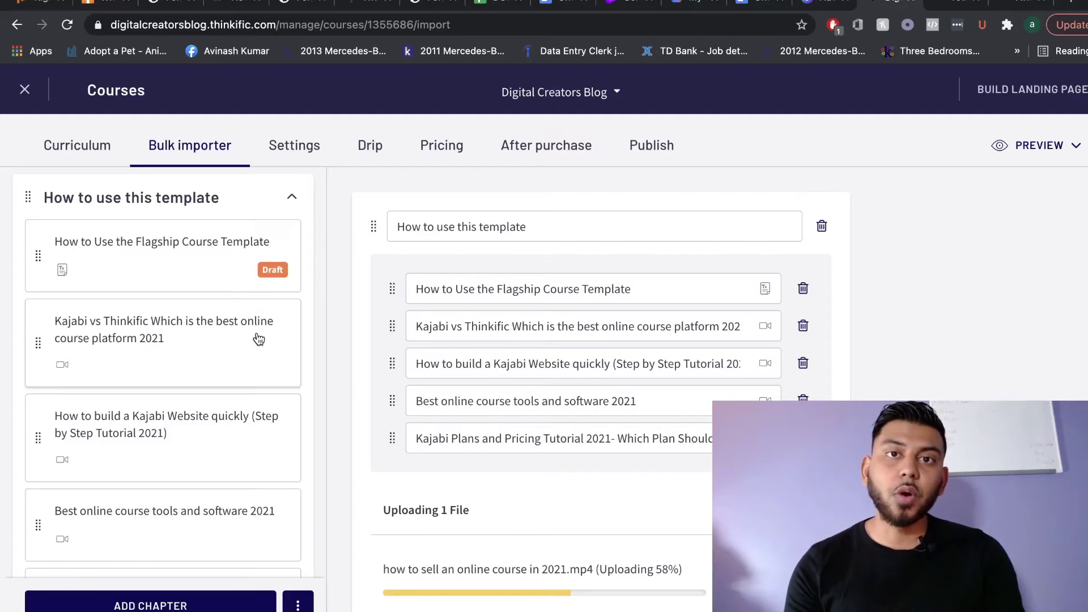
{"action": "left_click", "coordinate": [167, 318]}
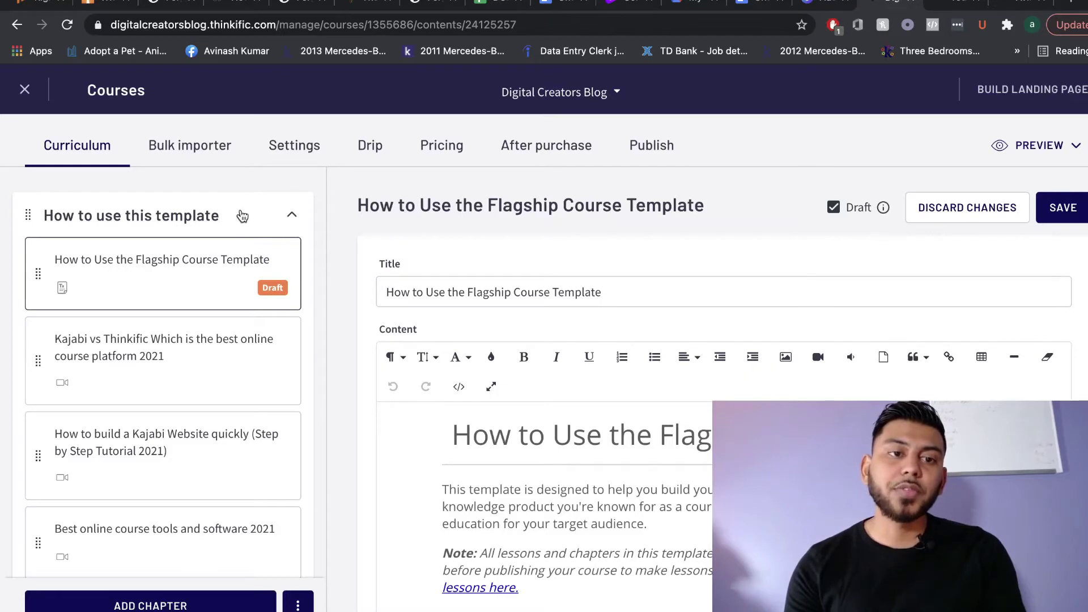
{"action": "left_click", "coordinate": [187, 217]}
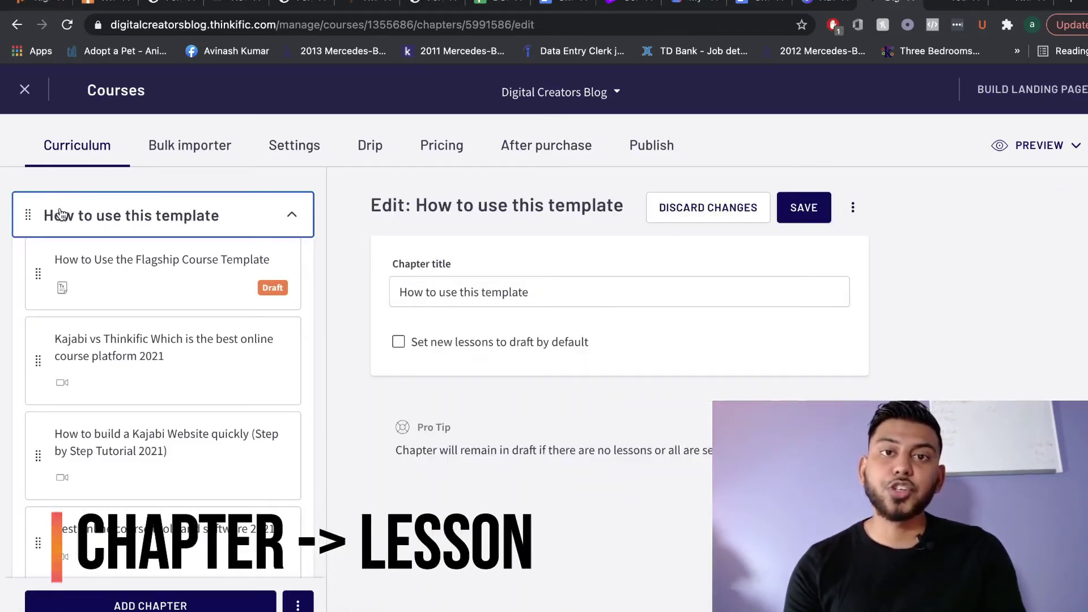
Retitle the first lesson as "Introduction" and remove the template text between its opening paragraph and the help link
{"action": "left_click", "coordinate": [104, 269]}
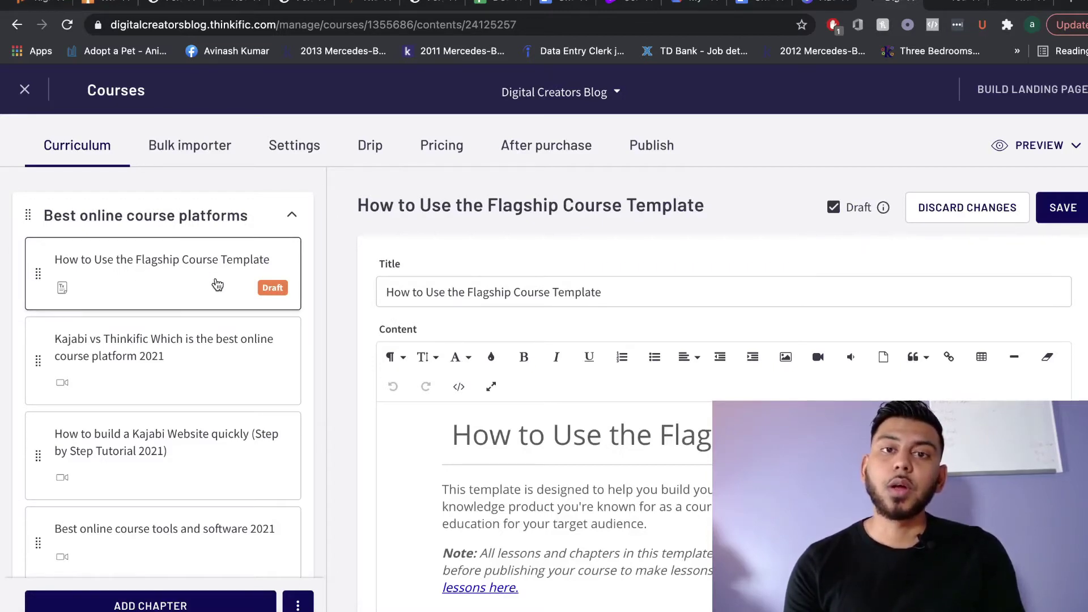
{"action": "scroll", "coordinate": [437, 365], "scroll_direction": "down", "scroll_amount": 1}
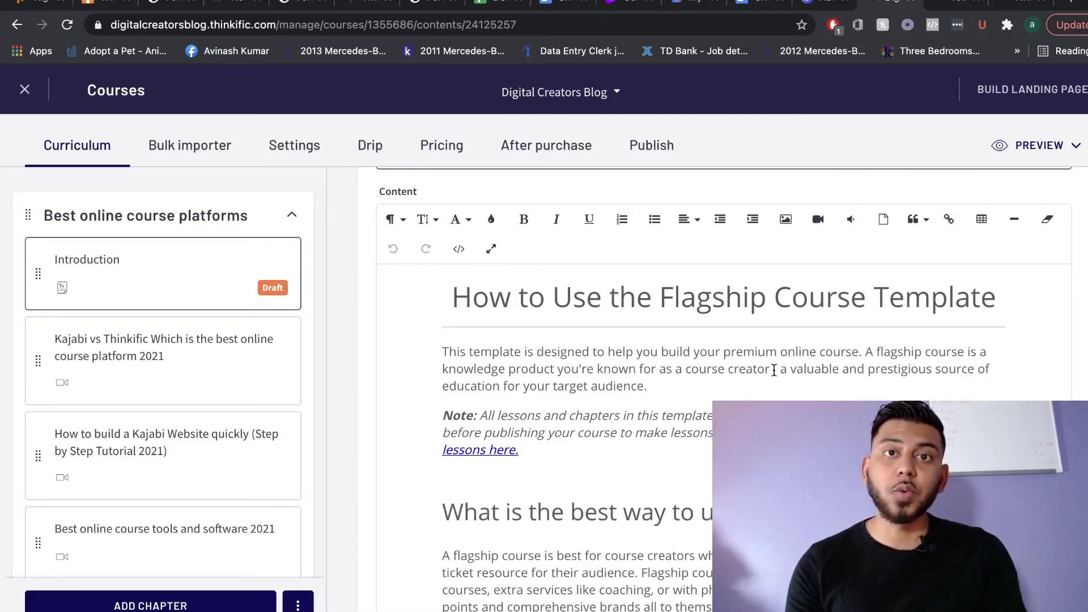
{"action": "scroll", "coordinate": [696, 367], "scroll_direction": "down", "scroll_amount": 1}
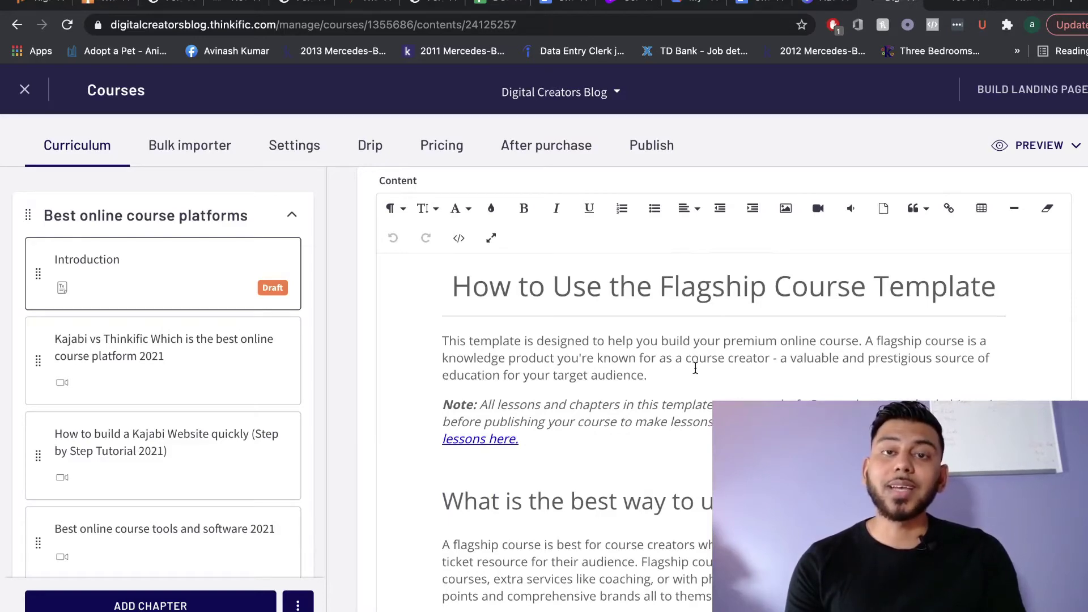
{"action": "scroll", "coordinate": [695, 368], "scroll_direction": "down", "scroll_amount": 6}
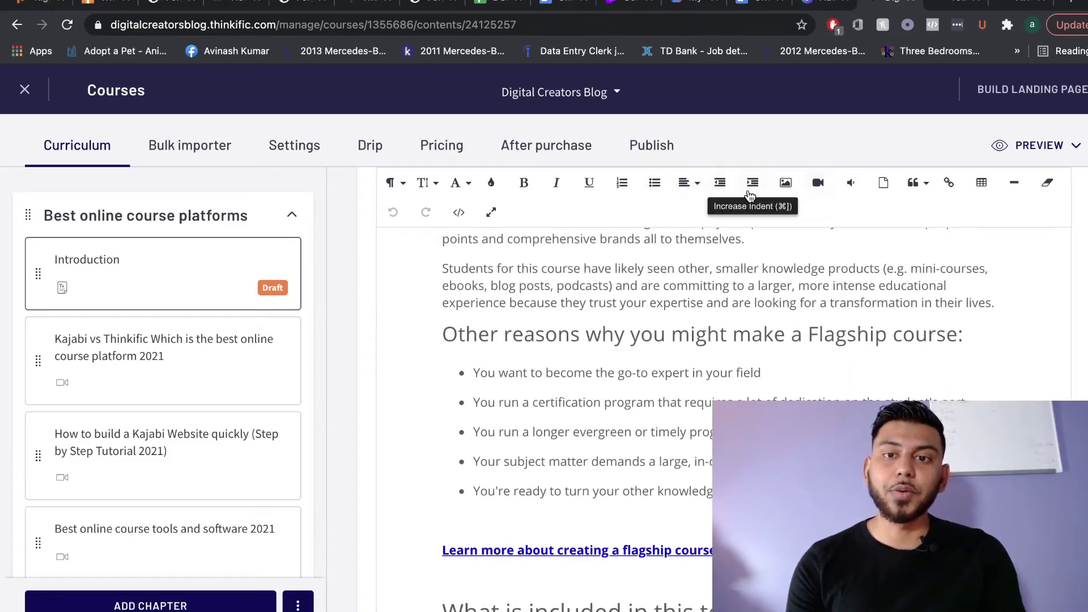
{"action": "scroll", "coordinate": [726, 405], "scroll_direction": "up", "scroll_amount": 6}
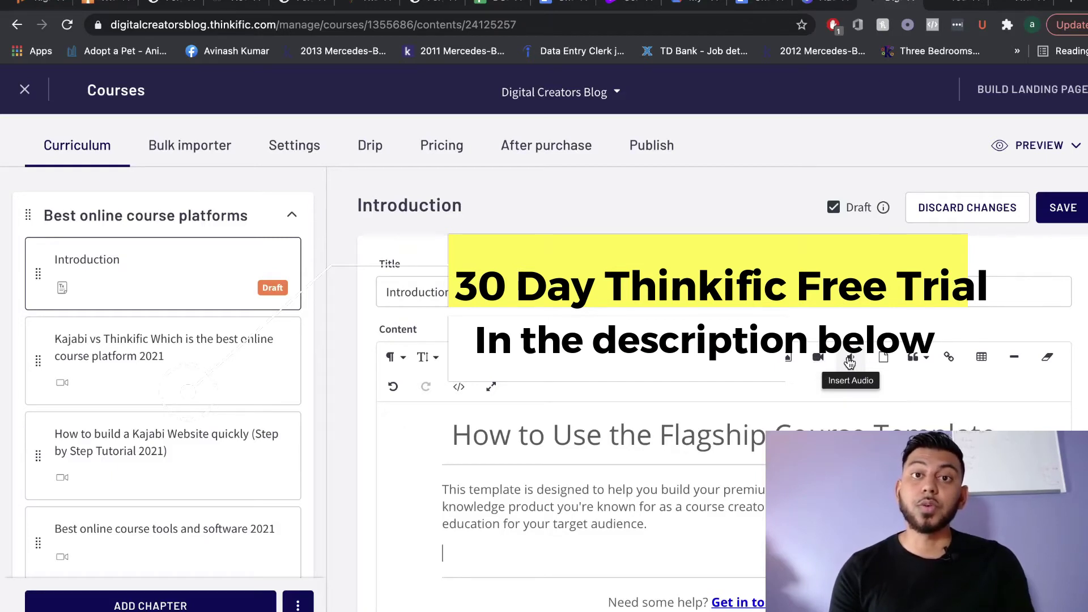
Try the free preview and discussions options in the Introduction lesson's settings
{"action": "scroll", "coordinate": [627, 352], "scroll_direction": "down", "scroll_amount": 3}
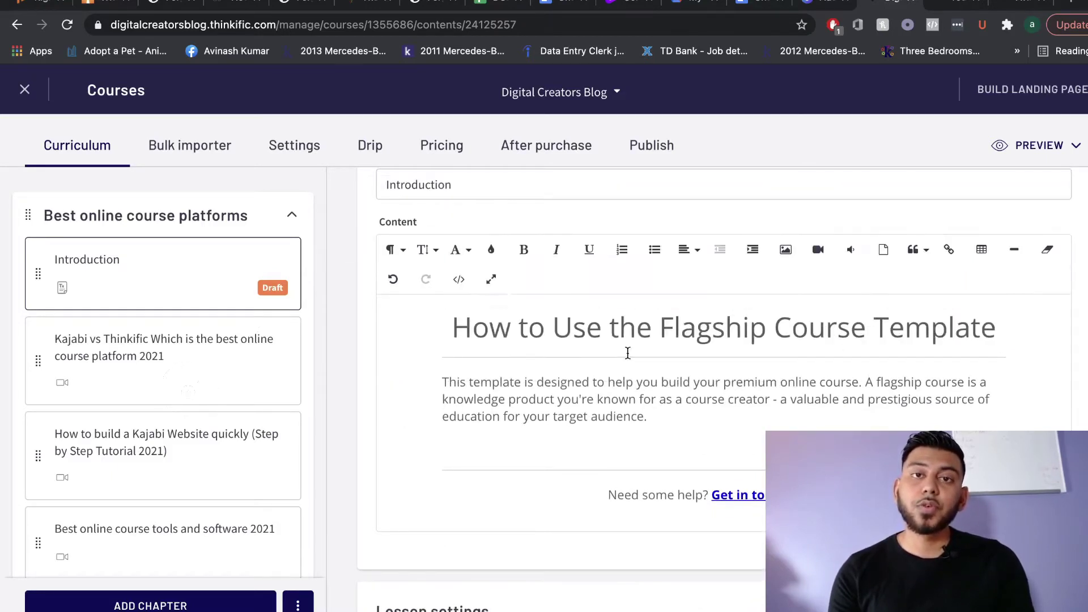
{"action": "scroll", "coordinate": [628, 352], "scroll_direction": "down", "scroll_amount": 2}
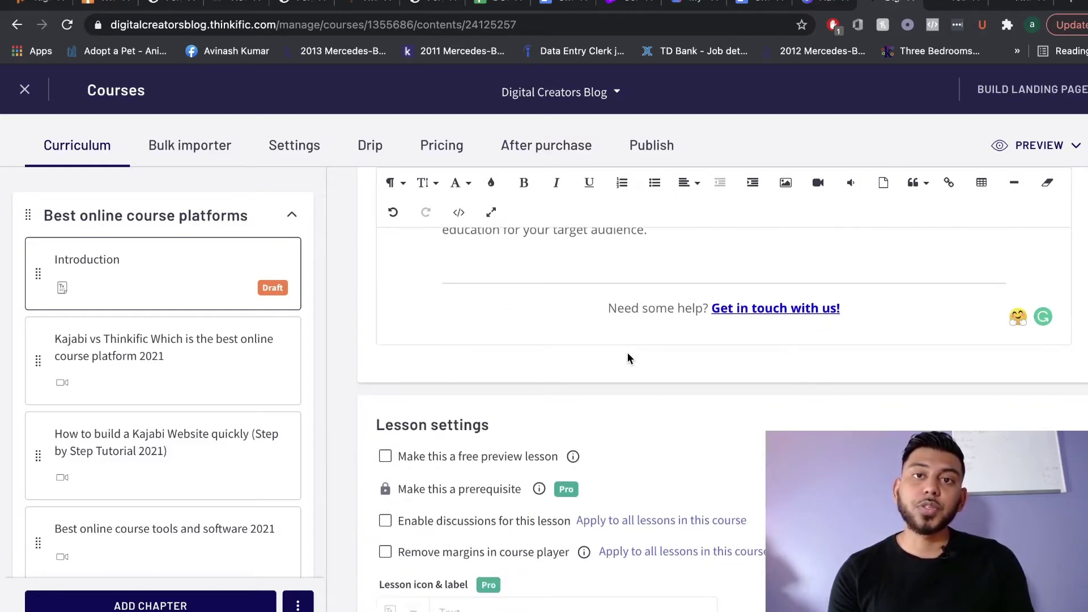
{"action": "scroll", "coordinate": [627, 354], "scroll_direction": "down", "scroll_amount": 1}
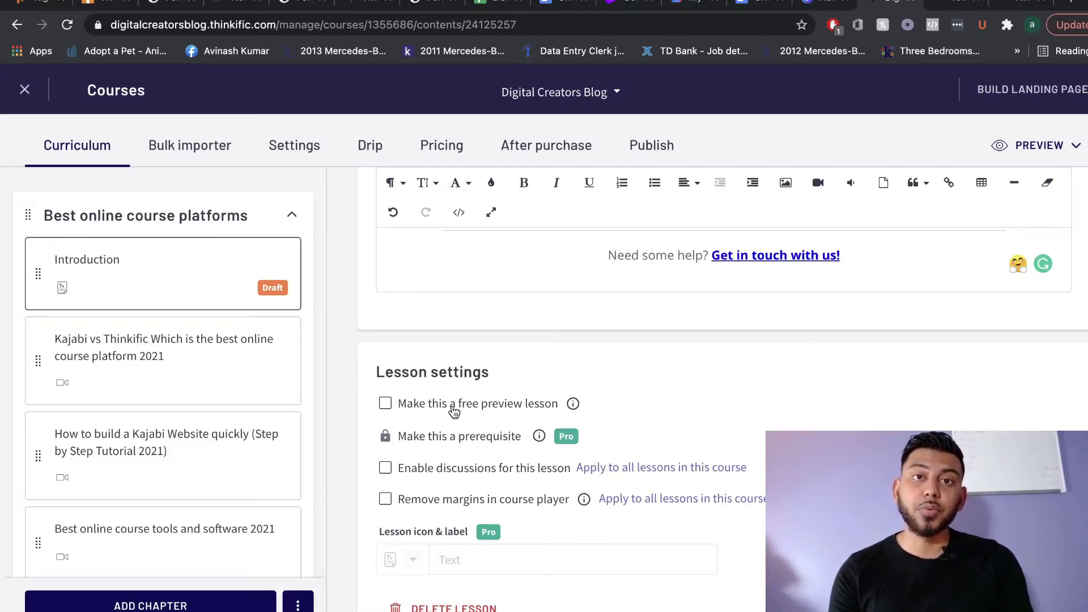
{"action": "double_click", "coordinate": [386, 406]}
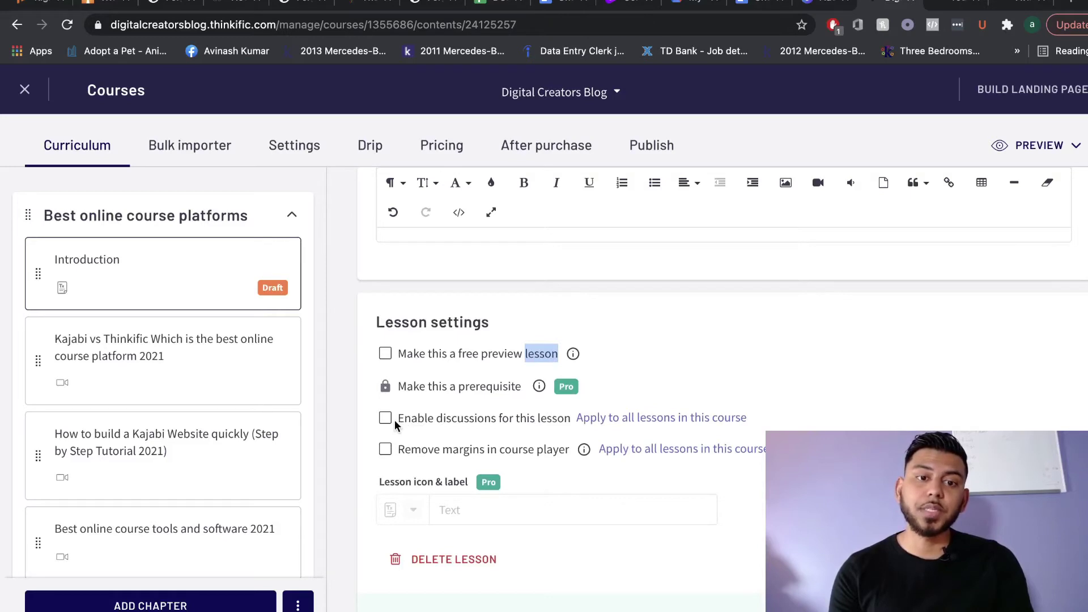
{"action": "left_click", "coordinate": [392, 425]}
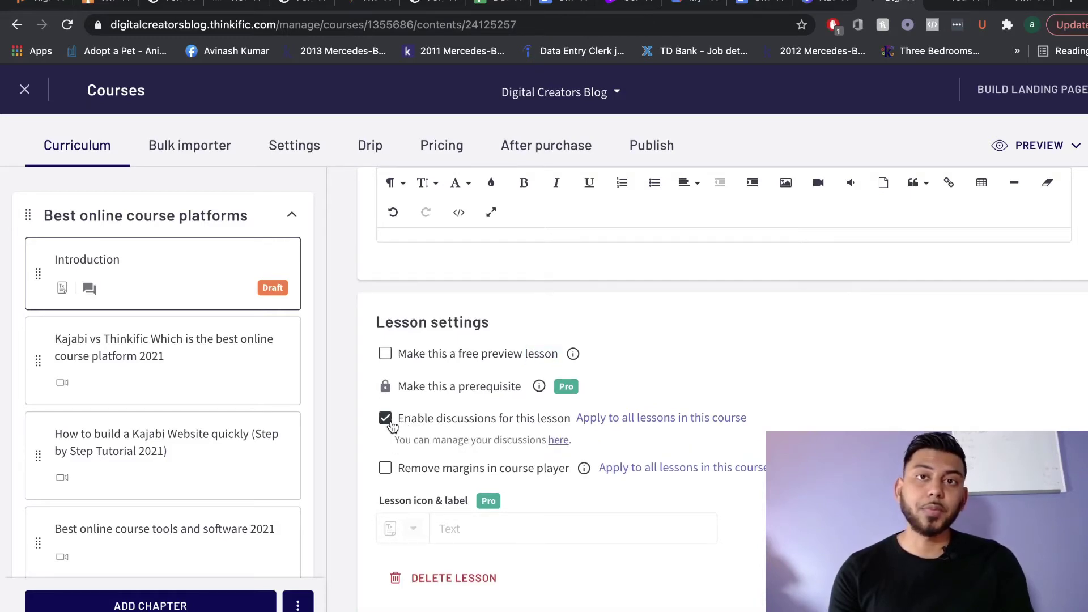
{"action": "left_click", "coordinate": [392, 426]}
{"action": "scroll", "coordinate": [488, 406], "scroll_direction": "down", "scroll_amount": 3}
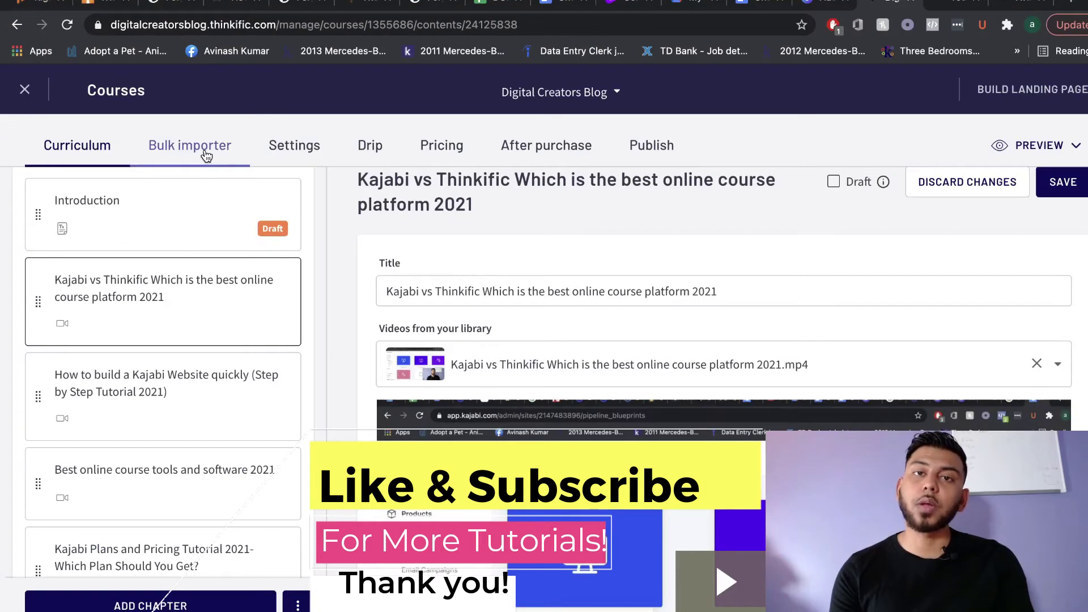
Review the "Kajabi vs Thinkific" video lesson, including its optional text editor, downloads section and lesson settings
{"action": "scroll", "coordinate": [457, 229], "scroll_direction": "up", "scroll_amount": 1}
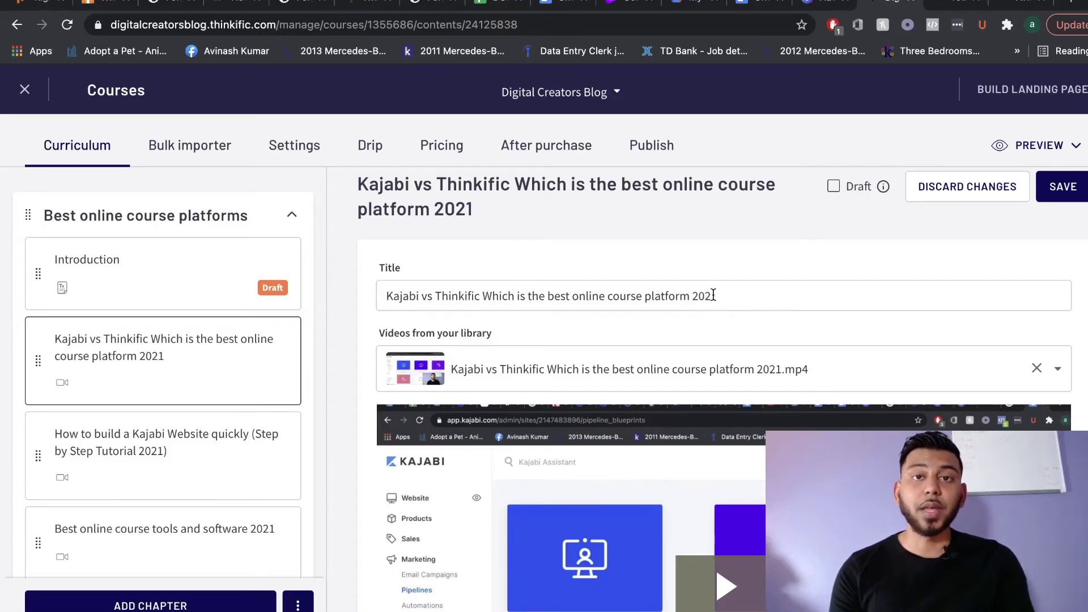
{"action": "scroll", "coordinate": [580, 399], "scroll_direction": "down", "scroll_amount": 6}
{"action": "scroll", "coordinate": [580, 399], "scroll_direction": "down", "scroll_amount": 3}
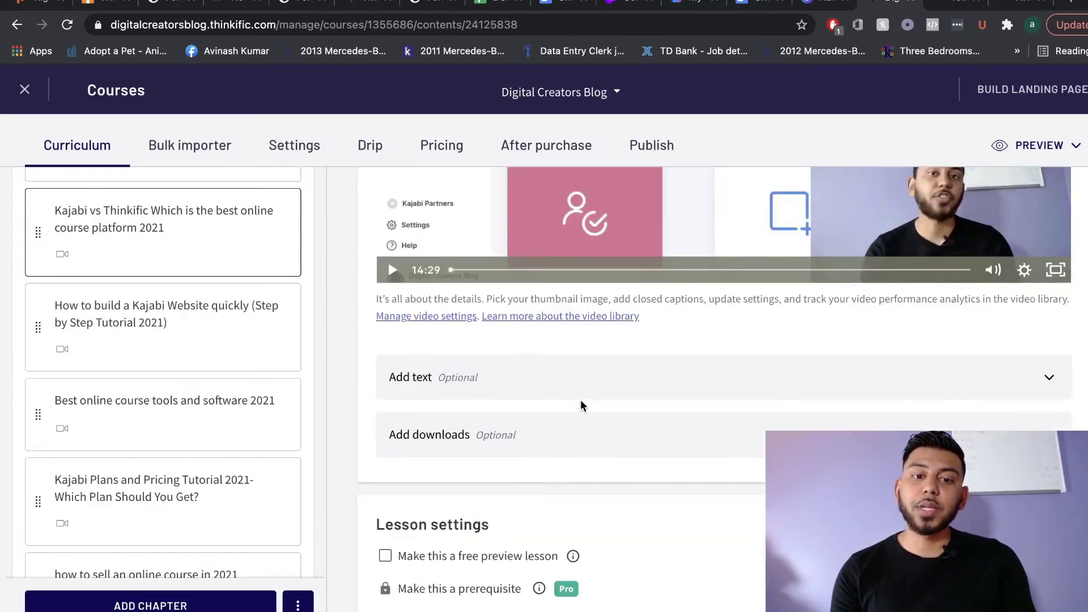
{"action": "left_click", "coordinate": [660, 385]}
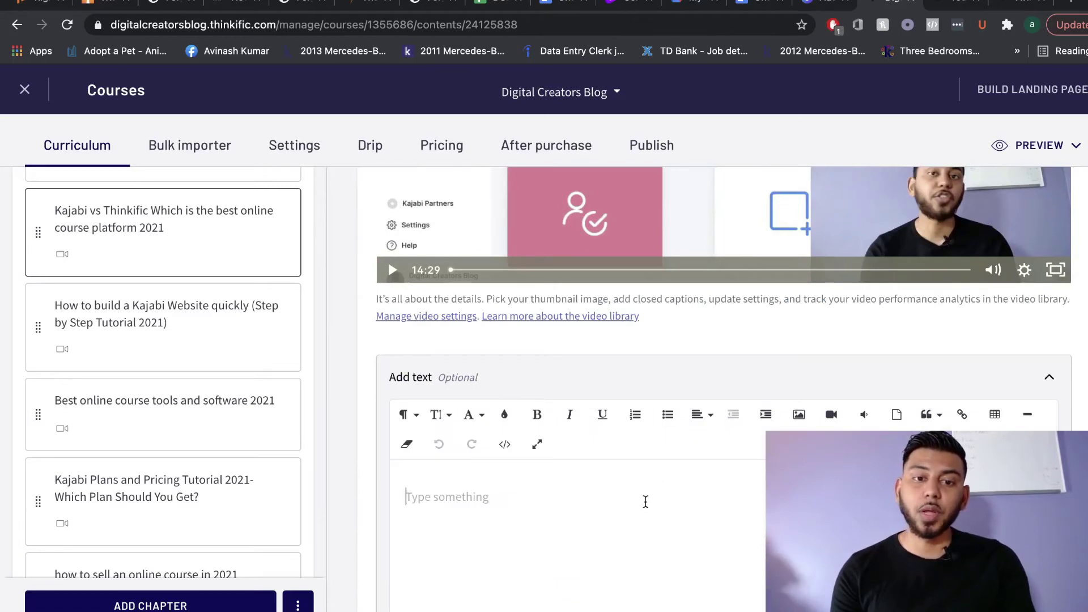
{"action": "left_click", "coordinate": [736, 377]}
{"action": "scroll", "coordinate": [840, 337], "scroll_direction": "down", "scroll_amount": 2}
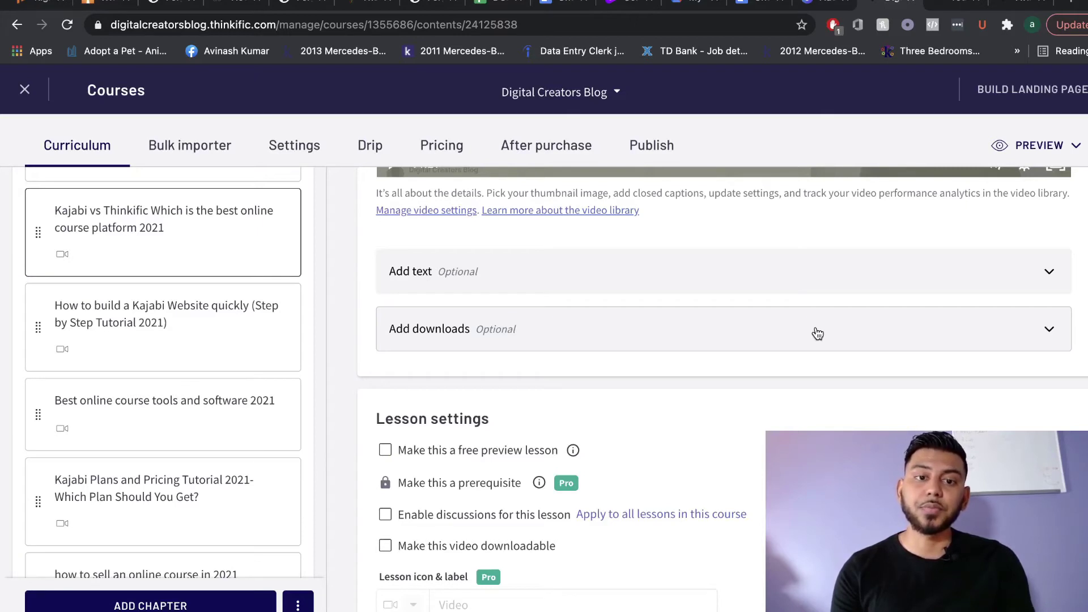
Rename the "Welcome to the course!" chapter as "How to sell and create online courses" and move "Best online course tools and software 2021" into it
{"action": "left_click", "coordinate": [243, 393]}
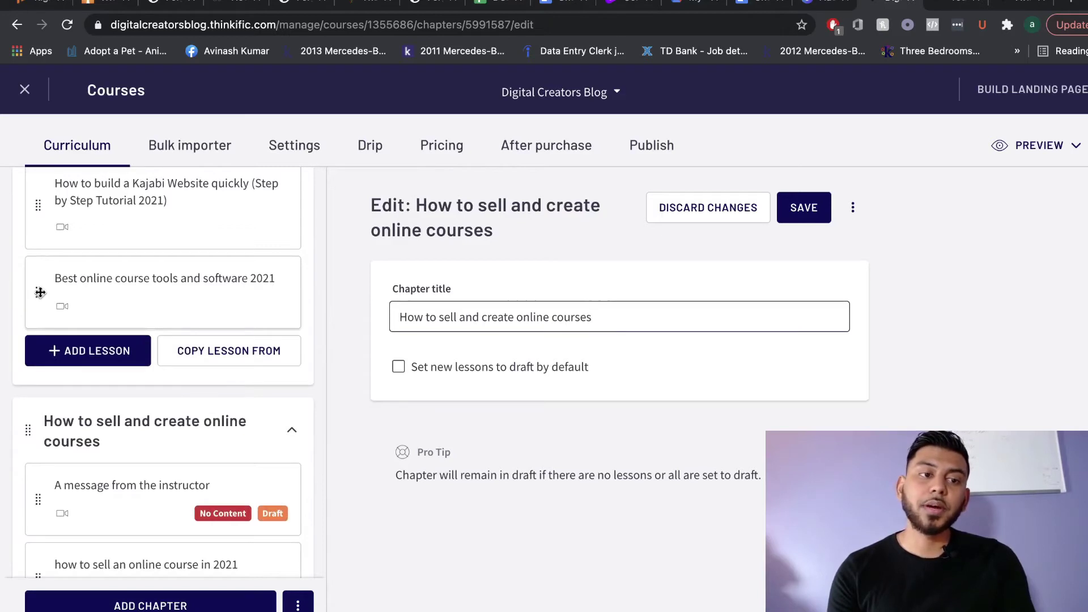
{"action": "left_click_drag", "start_coordinate": [39, 292], "coordinate": [42, 500]}
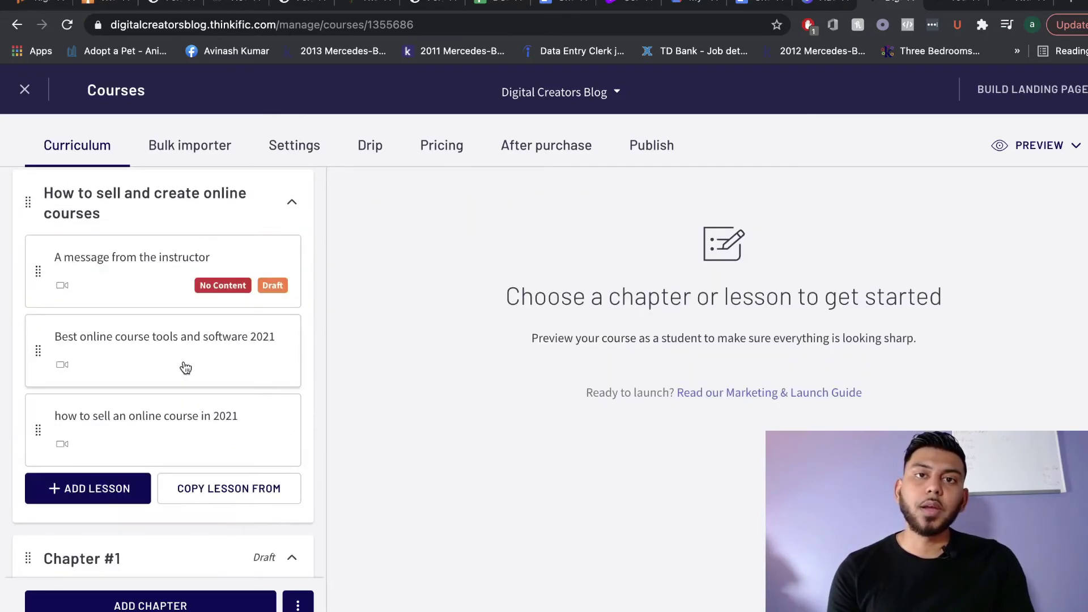
Add a new quiz lesson to the "How to sell and create online courses" chapter
{"action": "left_click", "coordinate": [138, 487]}
{"action": "scroll", "coordinate": [184, 493], "scroll_direction": "down", "scroll_amount": 5}
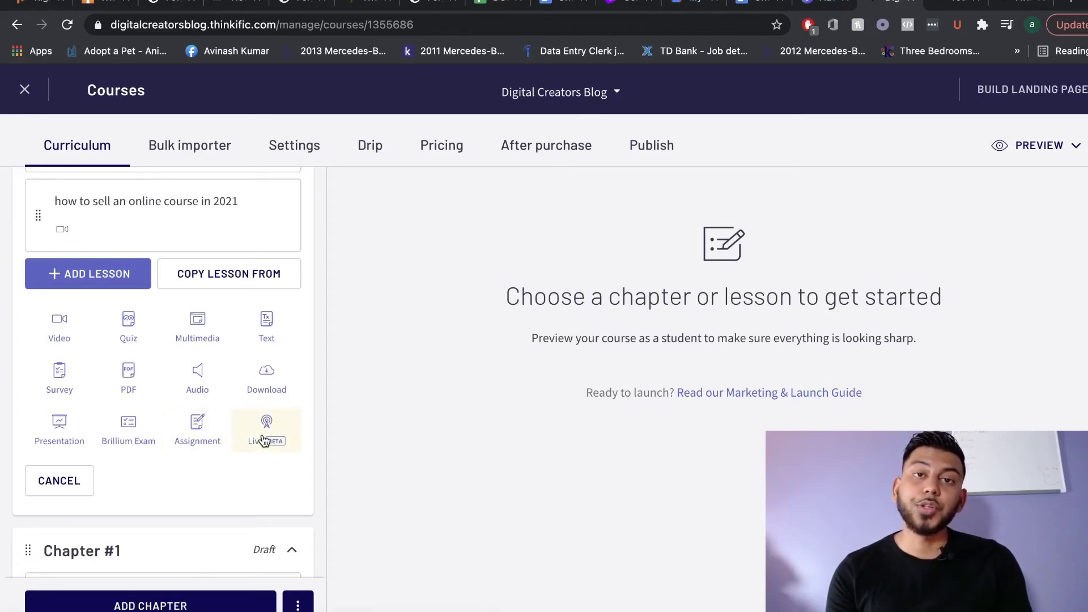
{"action": "left_click", "coordinate": [129, 323]}
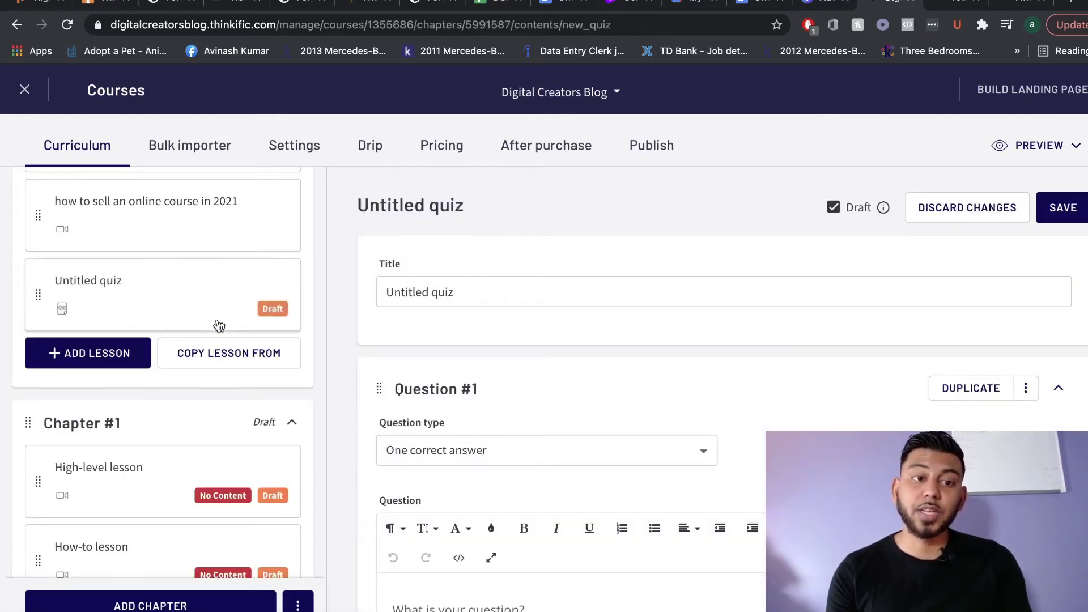
Title the quiz "Online course quiz" and enter the question "What is the best online course platfrom?" with choices Kajabi, Thinkific and teachable
{"action": "triple_click", "coordinate": [450, 286]}
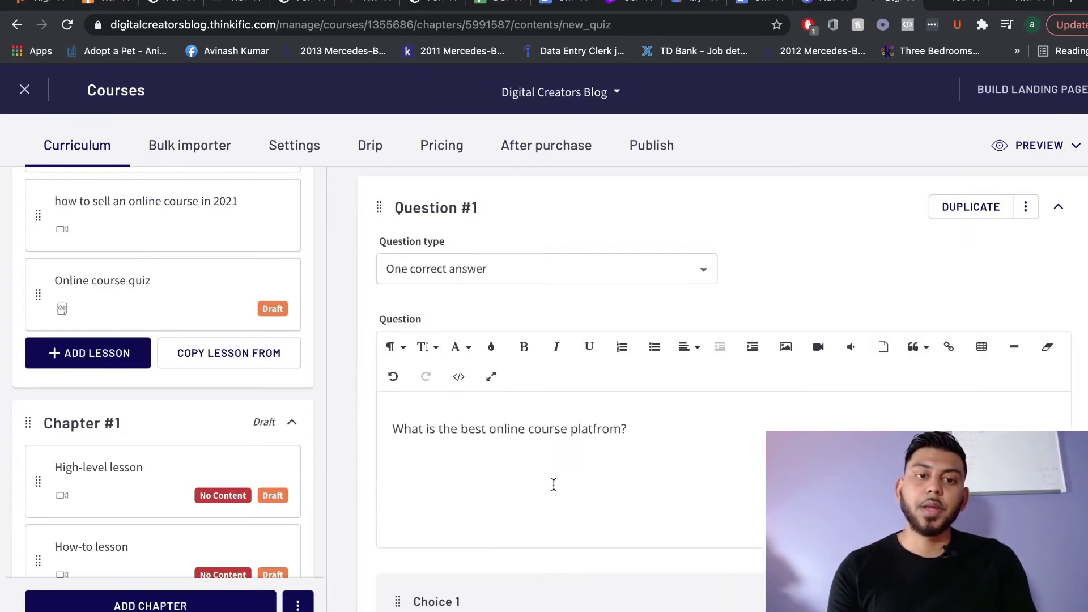
{"action": "scroll", "coordinate": [554, 483], "scroll_direction": "down", "scroll_amount": 1}
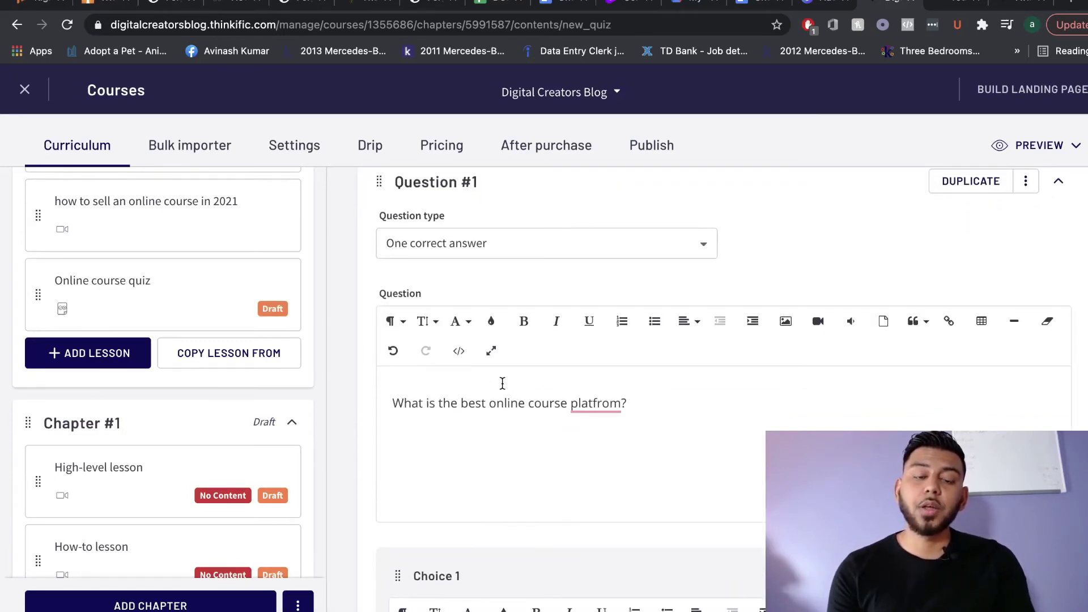
{"action": "scroll", "coordinate": [408, 384], "scroll_direction": "down", "scroll_amount": 6}
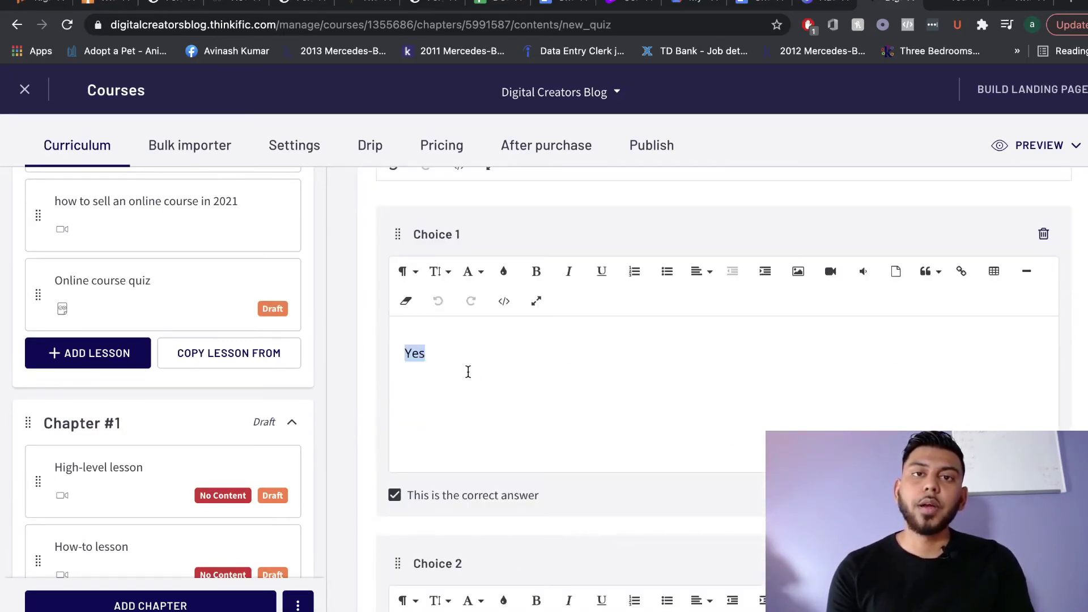
{"action": "scroll", "coordinate": [468, 372], "scroll_direction": "down", "scroll_amount": 1}
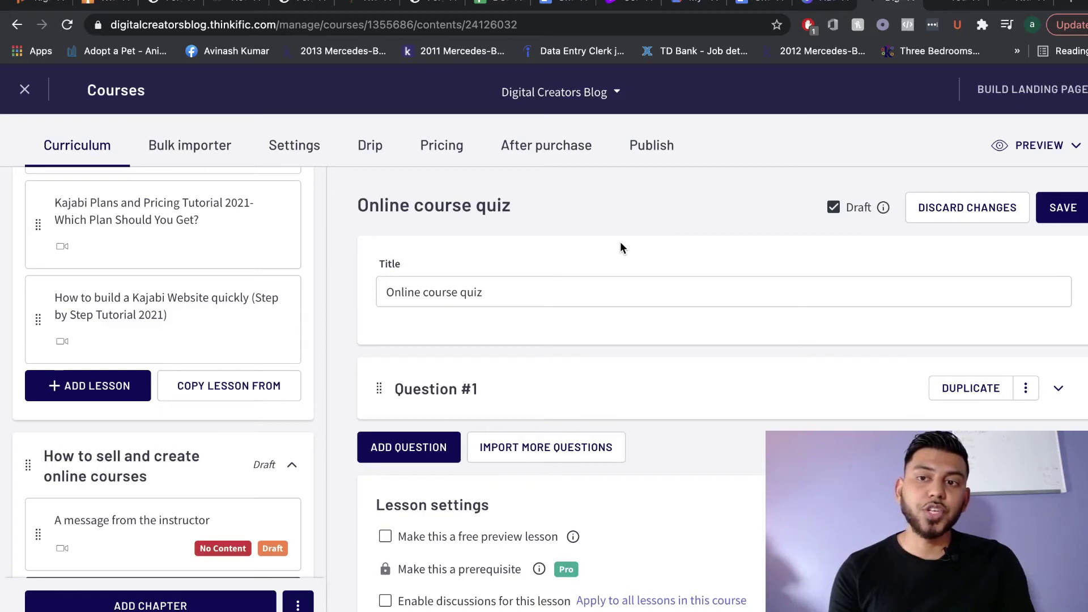
Preview the course as an enrolled student and check the lessons in the "Best online course platforms" chapter
{"action": "left_click", "coordinate": [1038, 149]}
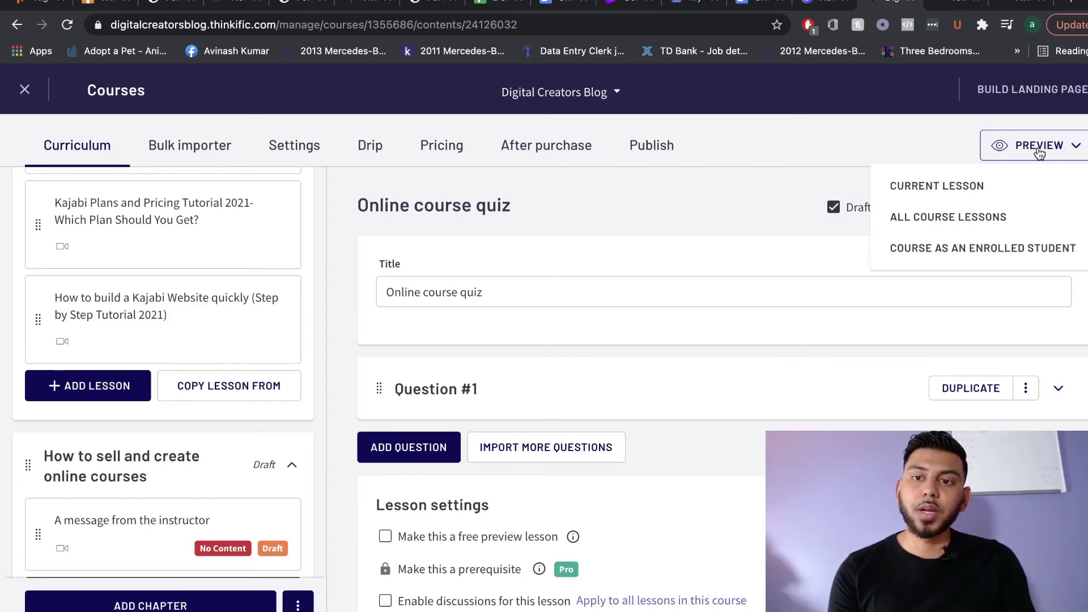
{"action": "left_click", "coordinate": [947, 250]}
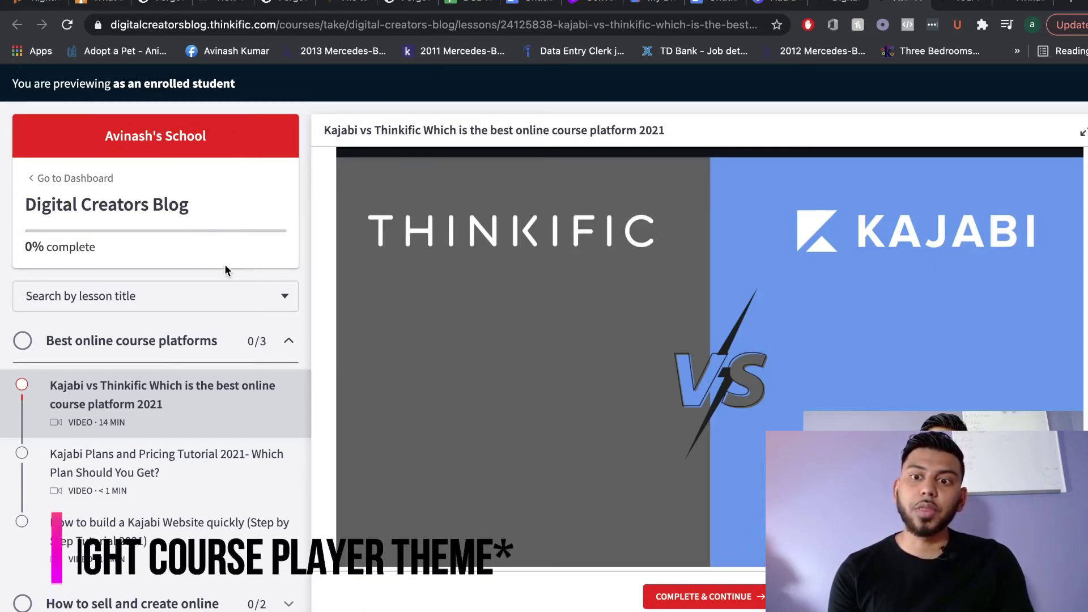
{"action": "left_click", "coordinate": [167, 354]}
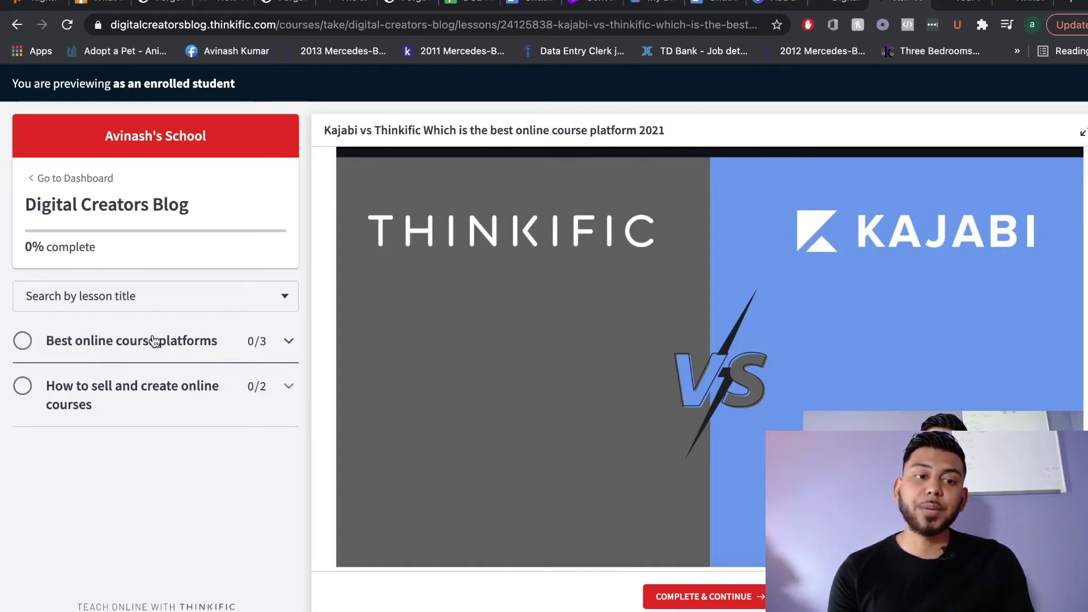
{"action": "left_click", "coordinate": [146, 339]}
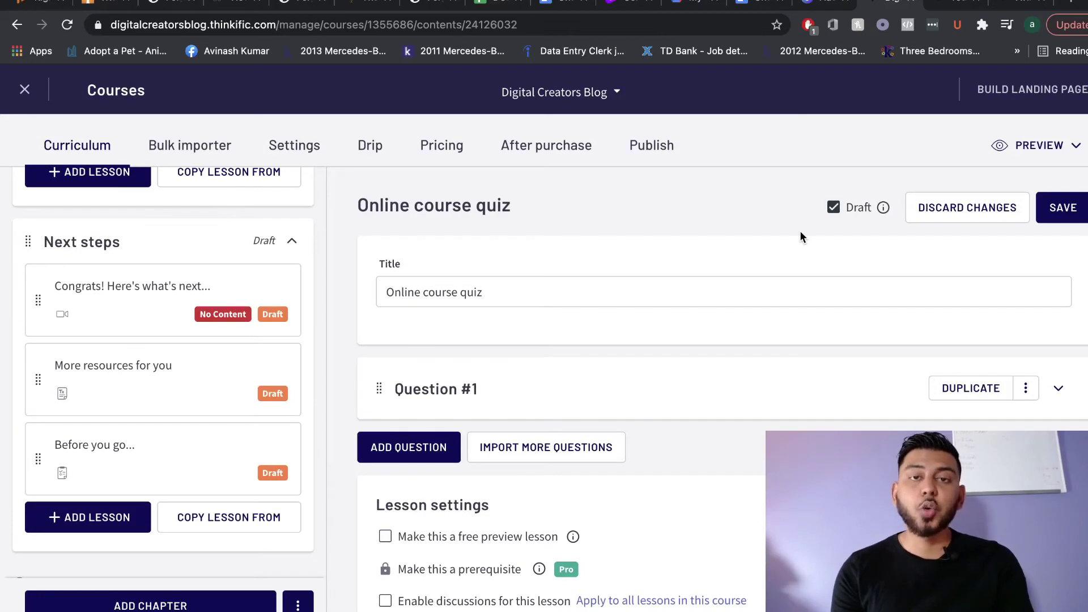
Take the "Online course quiz" and the "Introduction" lesson out of draft and save both
{"action": "left_click", "coordinate": [832, 209]}
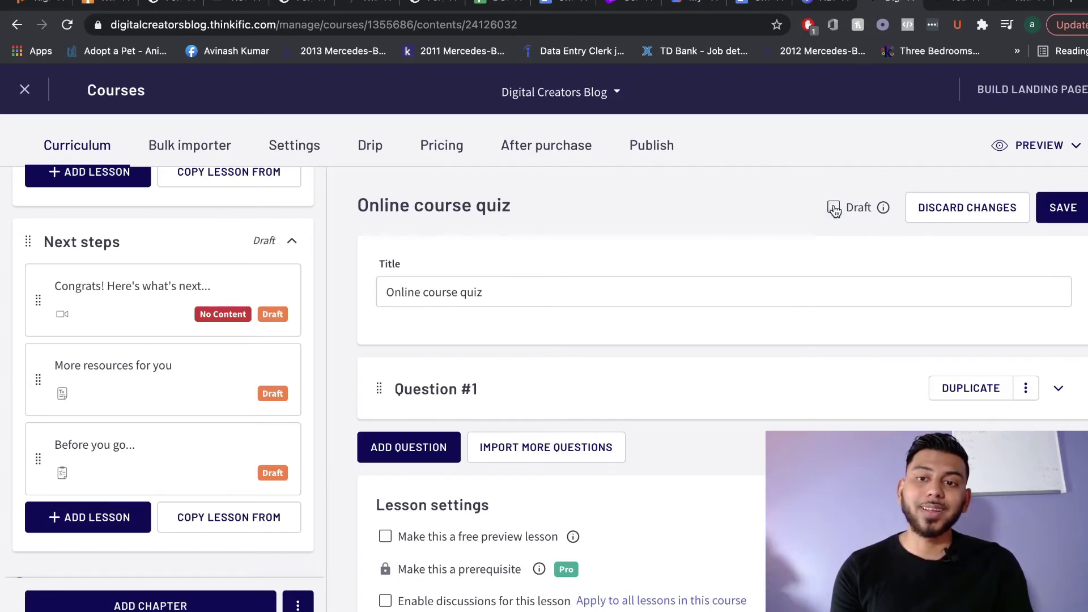
{"action": "left_click", "coordinate": [1045, 205]}
{"action": "scroll", "coordinate": [238, 317], "scroll_direction": "up", "scroll_amount": 10}
{"action": "left_click", "coordinate": [238, 285]}
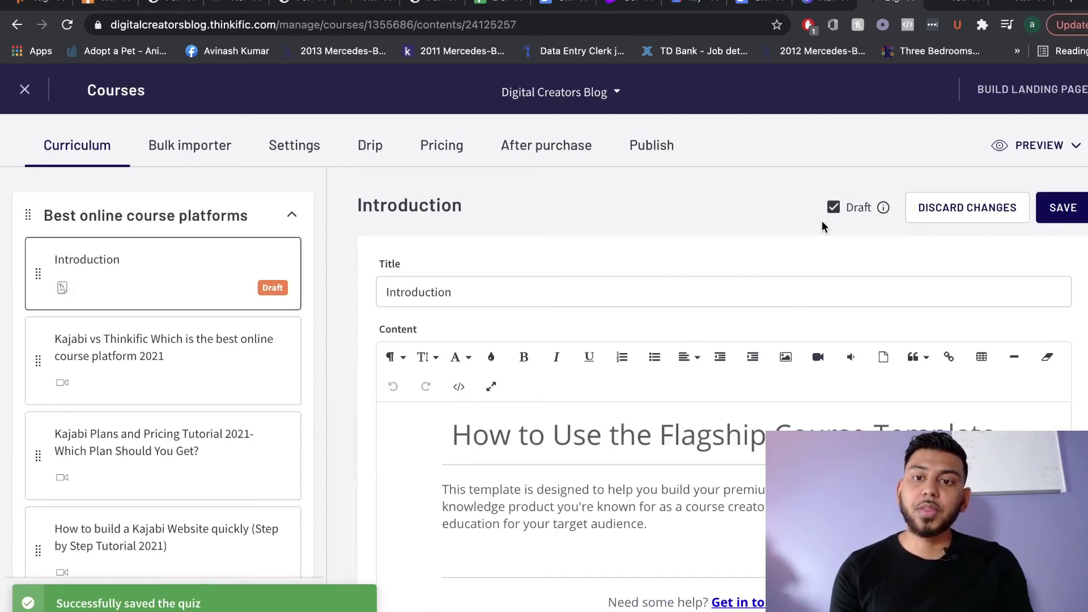
{"action": "left_click", "coordinate": [834, 208]}
{"action": "left_click", "coordinate": [1065, 207]}
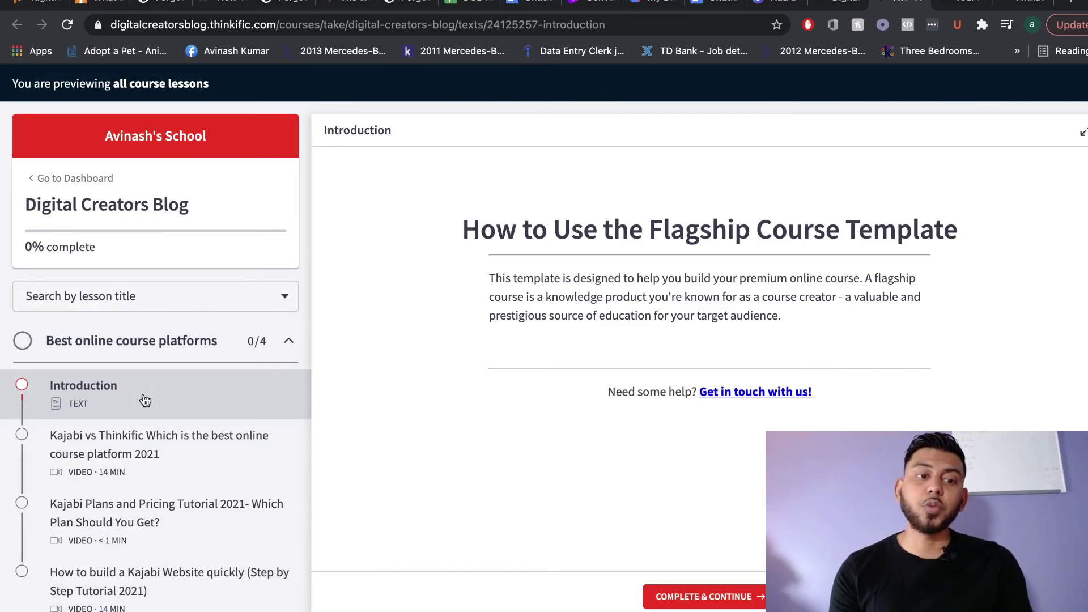
In the preview of all course lessons, open "Online course quiz" from the "How to sell and create online courses" chapter
{"action": "scroll", "coordinate": [170, 400], "scroll_direction": "down", "scroll_amount": 6}
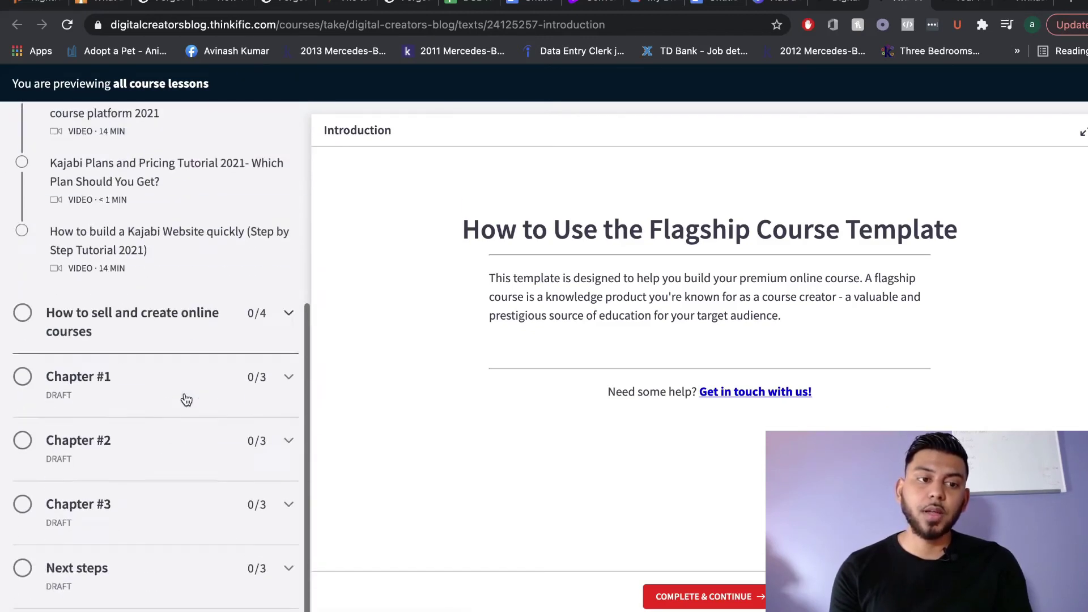
{"action": "left_click", "coordinate": [153, 295]}
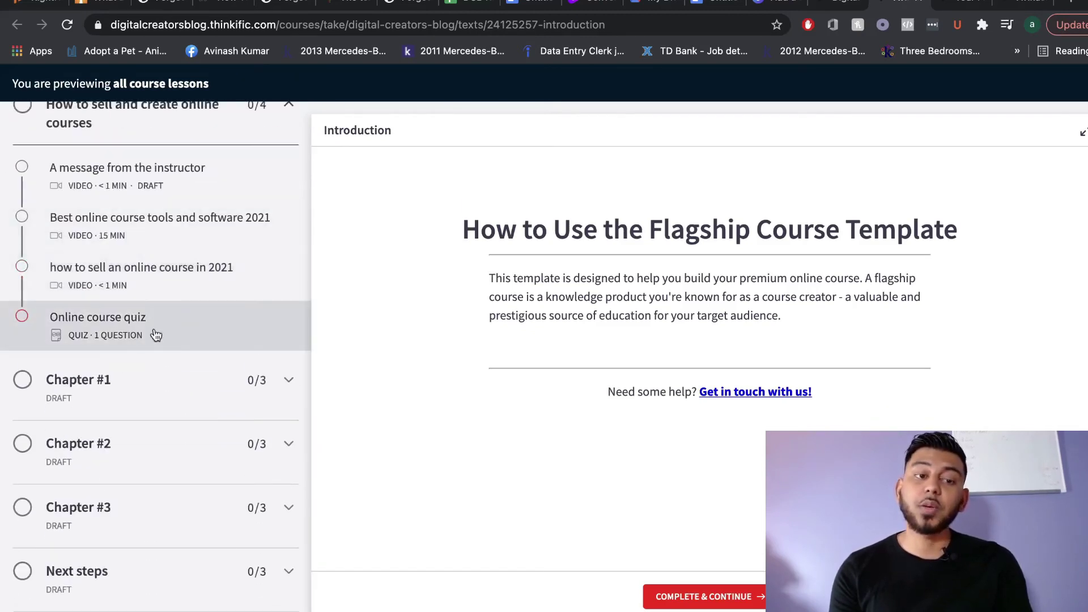
{"action": "left_click", "coordinate": [139, 333]}
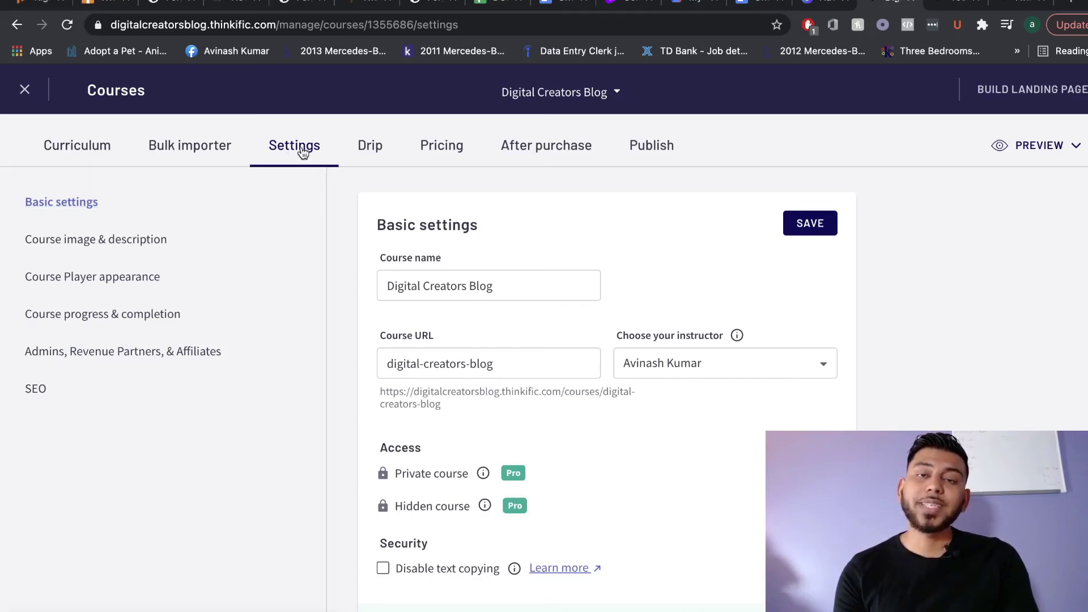
Review the course's basic settings, its image and description, and the Course Player appearance options
{"action": "scroll", "coordinate": [150, 209], "scroll_direction": "down", "scroll_amount": 1}
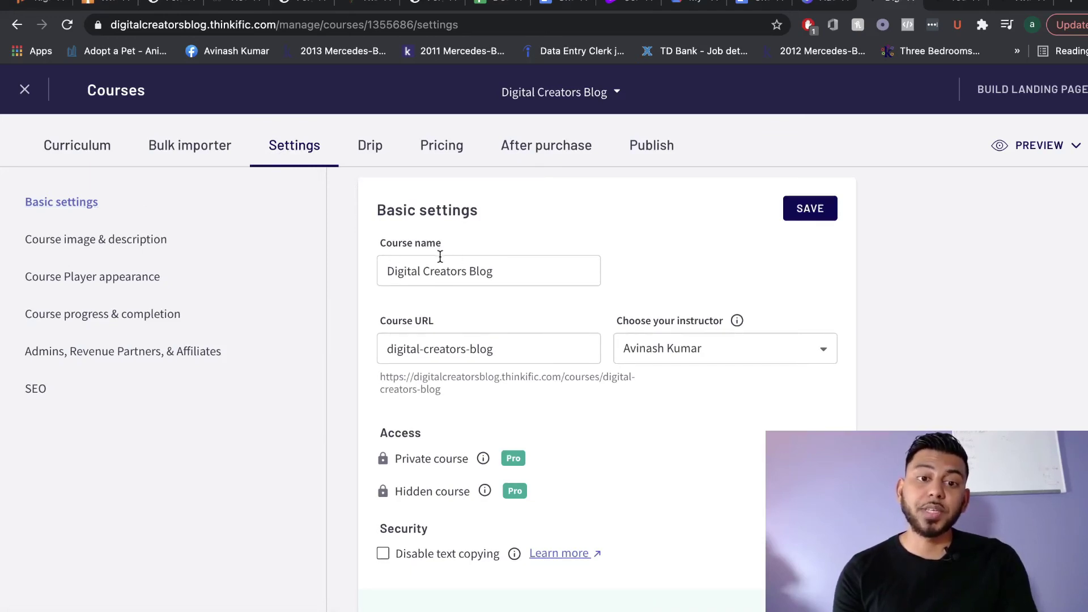
{"action": "scroll", "coordinate": [447, 286], "scroll_direction": "down", "scroll_amount": 2}
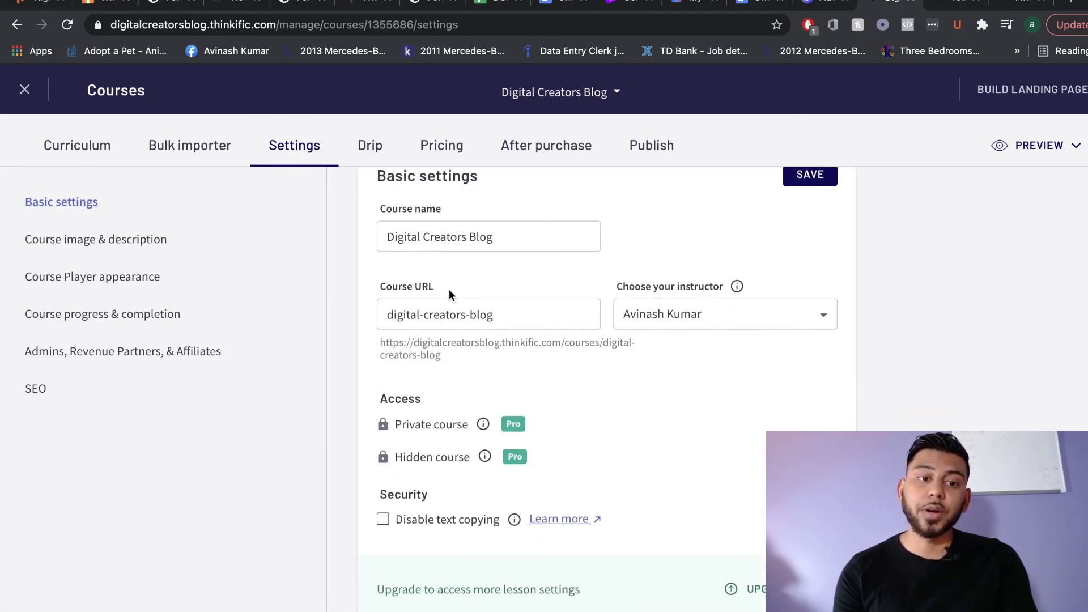
{"action": "left_click", "coordinate": [111, 243]}
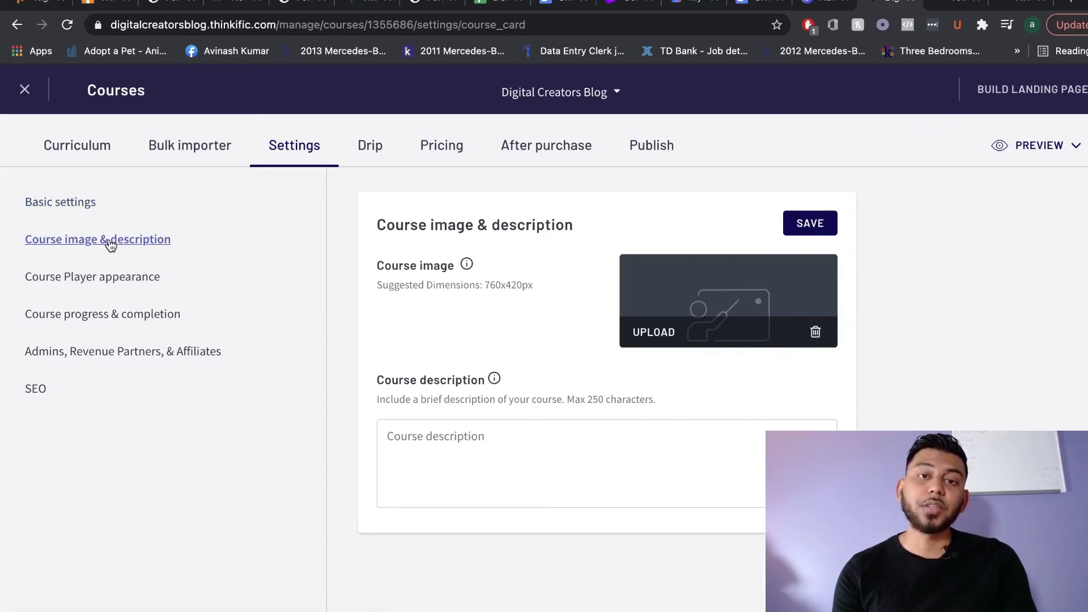
{"action": "left_click", "coordinate": [124, 277]}
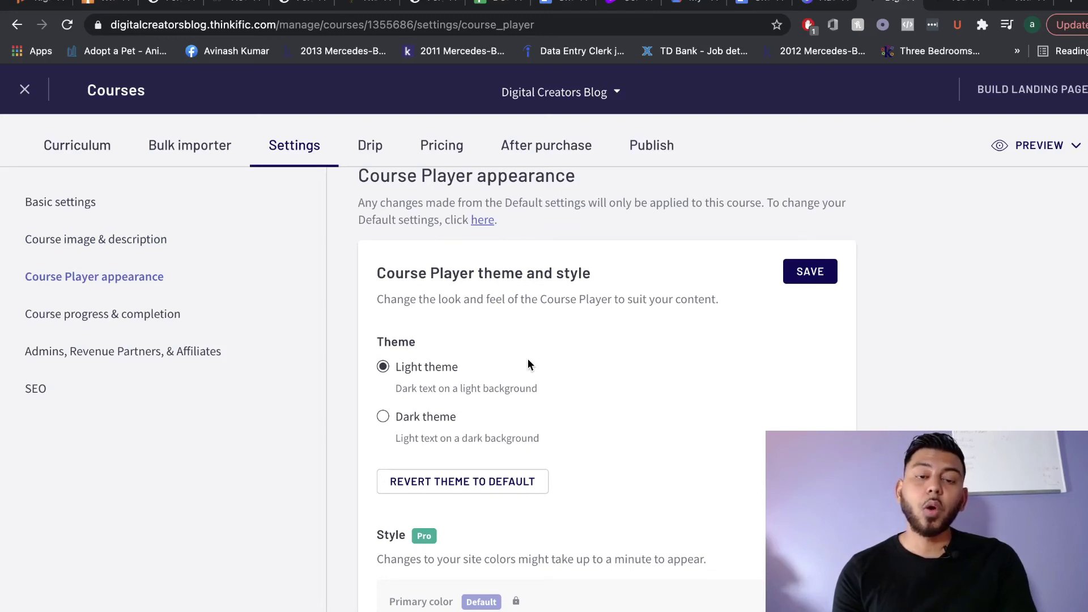
Preview the course as an enrolled student and compare the light and dark Course Player themes
{"action": "left_click", "coordinate": [1038, 145]}
{"action": "left_click", "coordinate": [984, 213]}
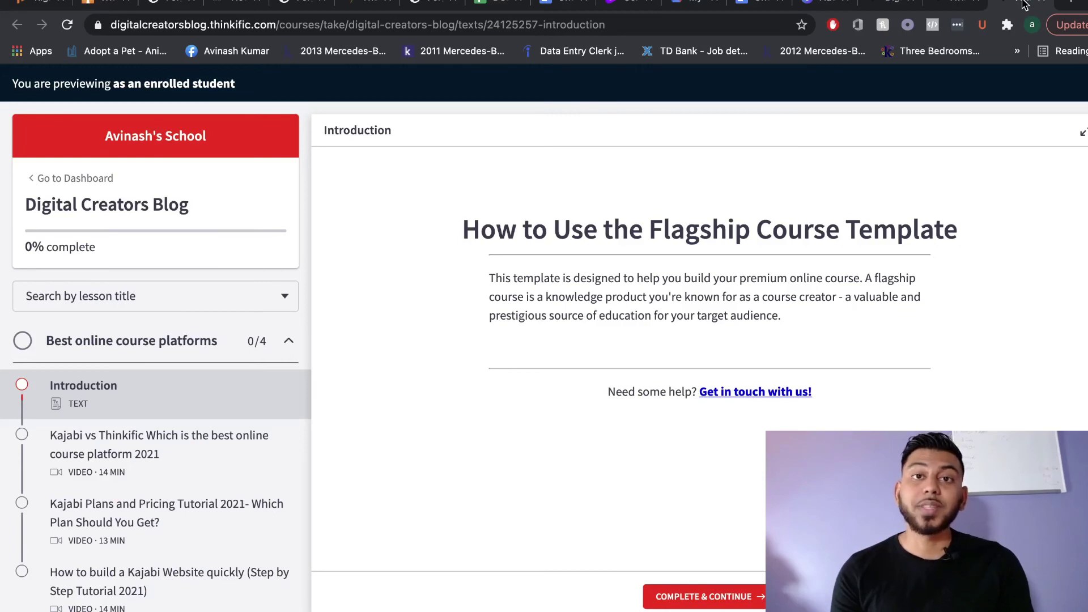
{"action": "left_click", "coordinate": [947, 6]}
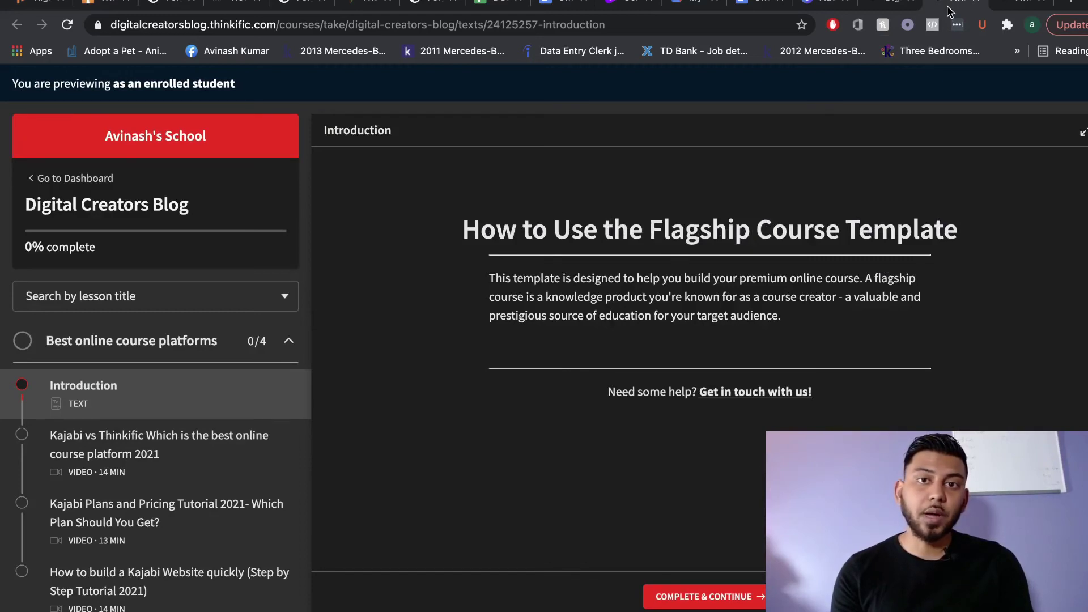
Set the Course Player to the dark theme and save the appearance settings
{"action": "left_click", "coordinate": [898, 6]}
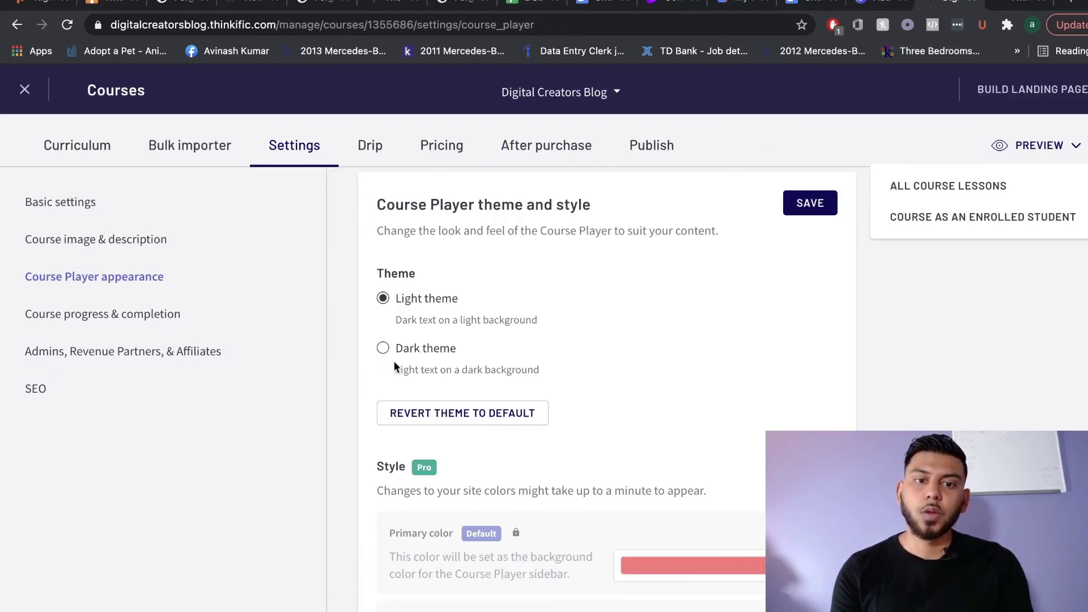
{"action": "left_click", "coordinate": [382, 347]}
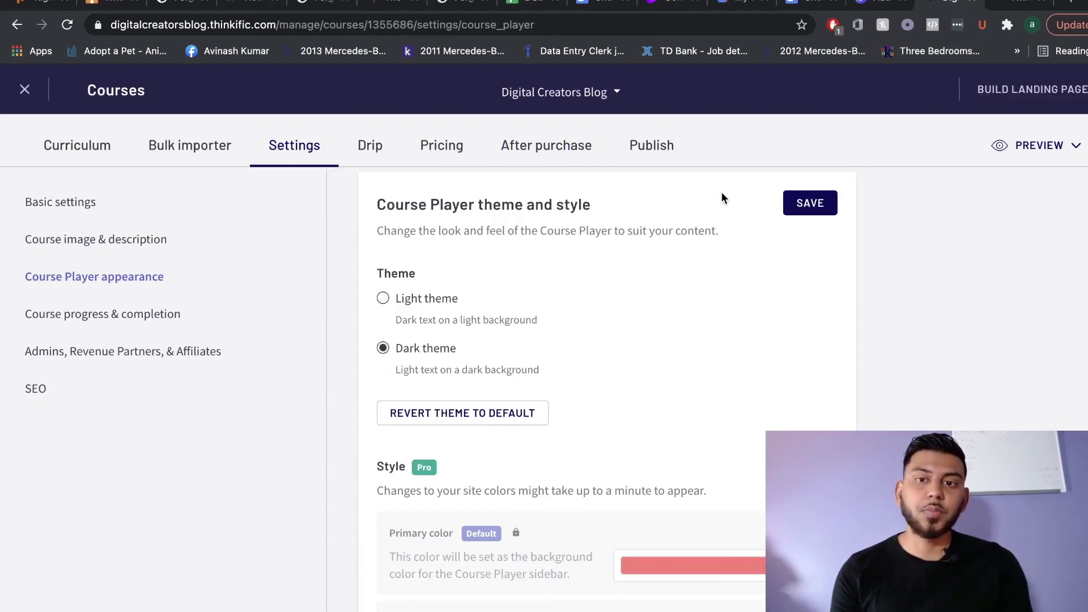
{"action": "left_click", "coordinate": [796, 210]}
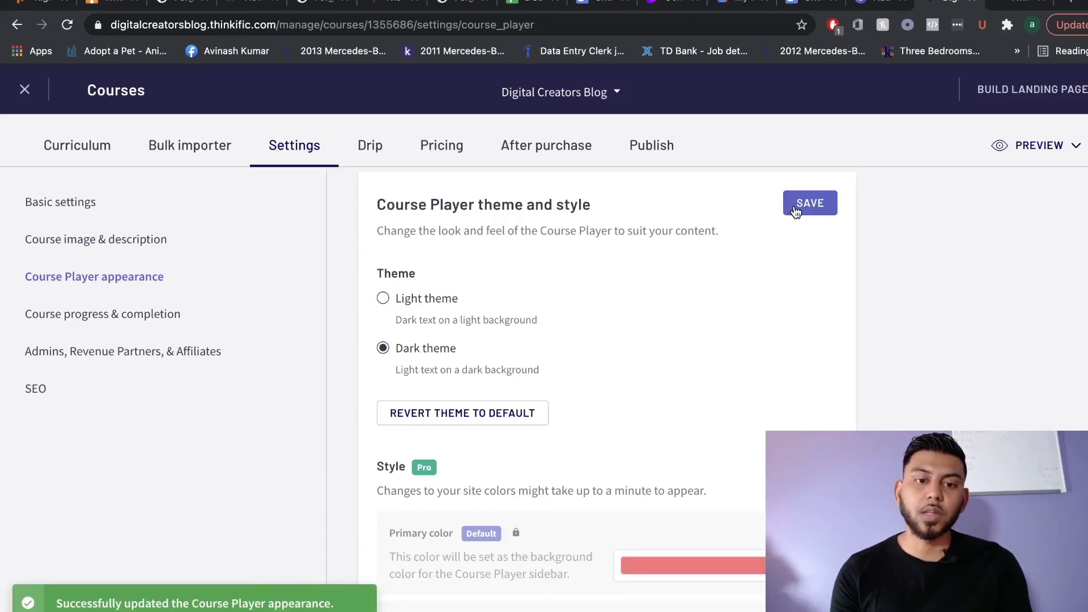
Review the course's primary pricing options and open the free option's days until expiry for editing
{"action": "left_click", "coordinate": [293, 147]}
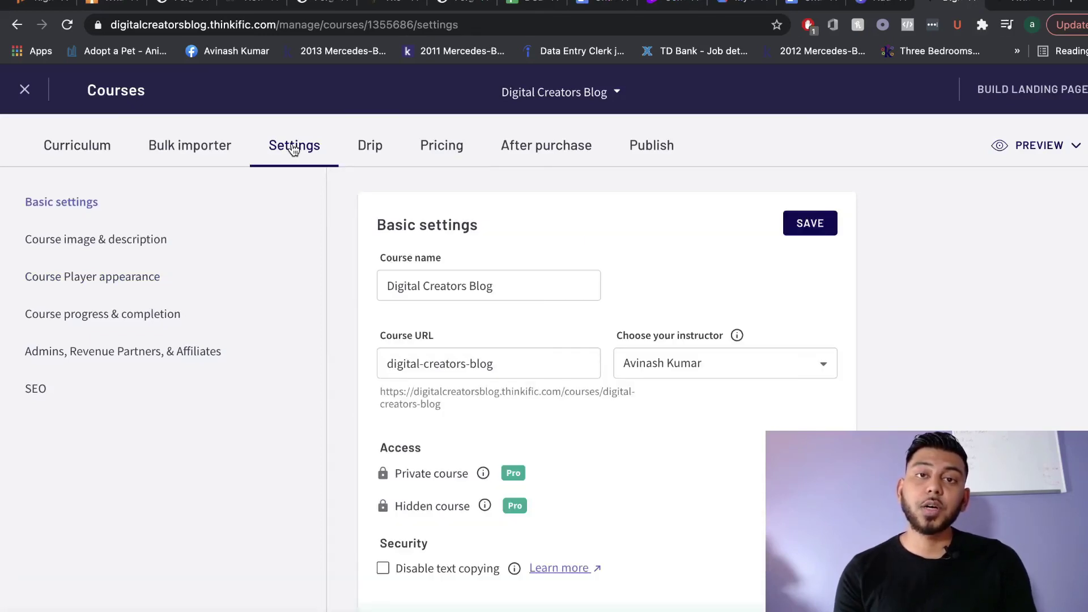
{"action": "left_click", "coordinate": [433, 145]}
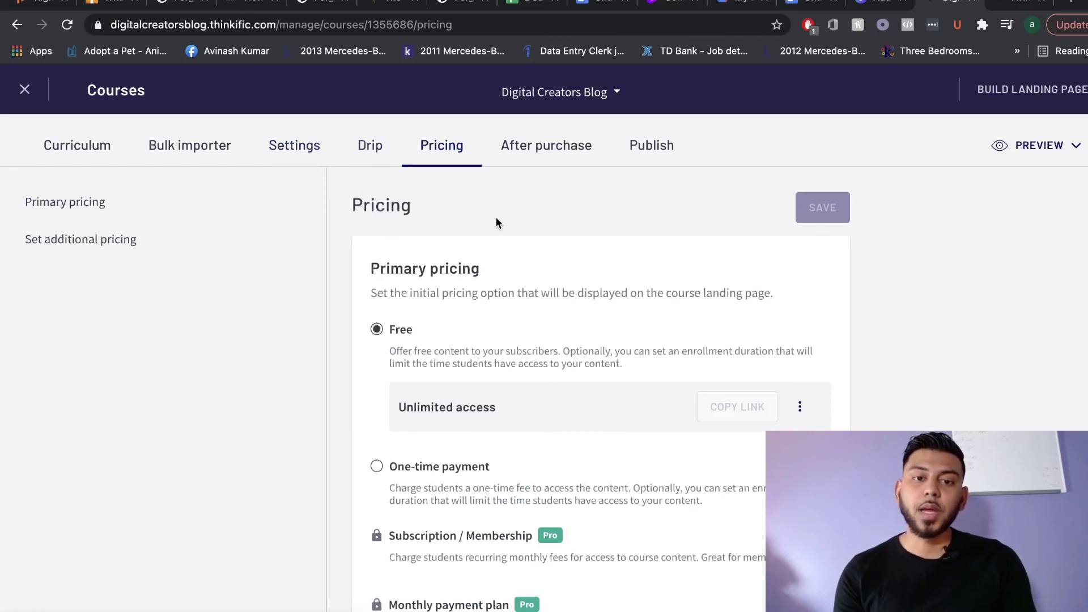
{"action": "scroll", "coordinate": [496, 222], "scroll_direction": "down", "scroll_amount": 1}
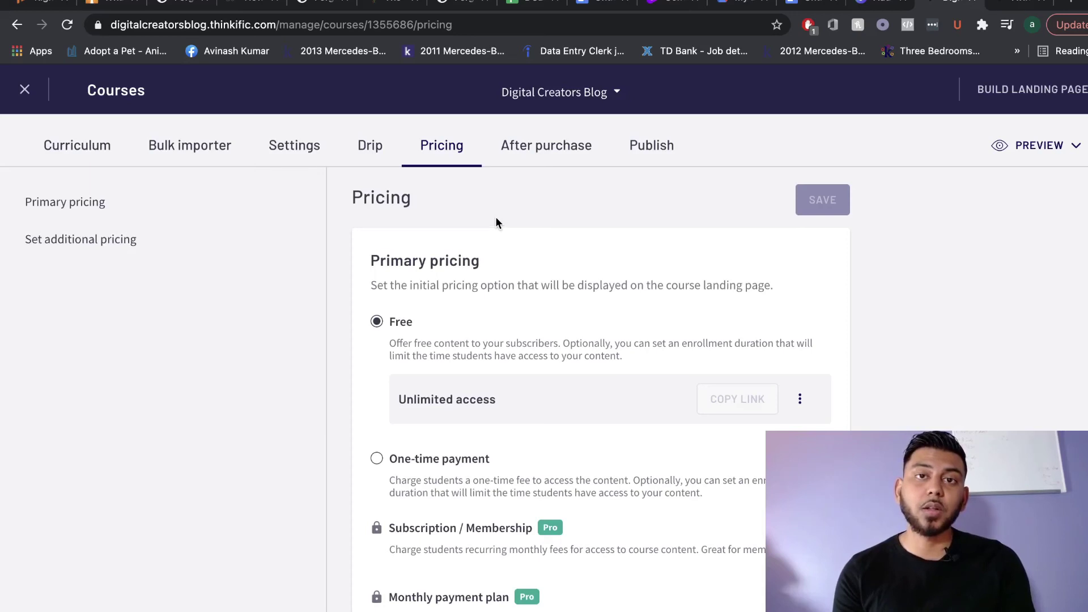
{"action": "left_click", "coordinate": [386, 325]}
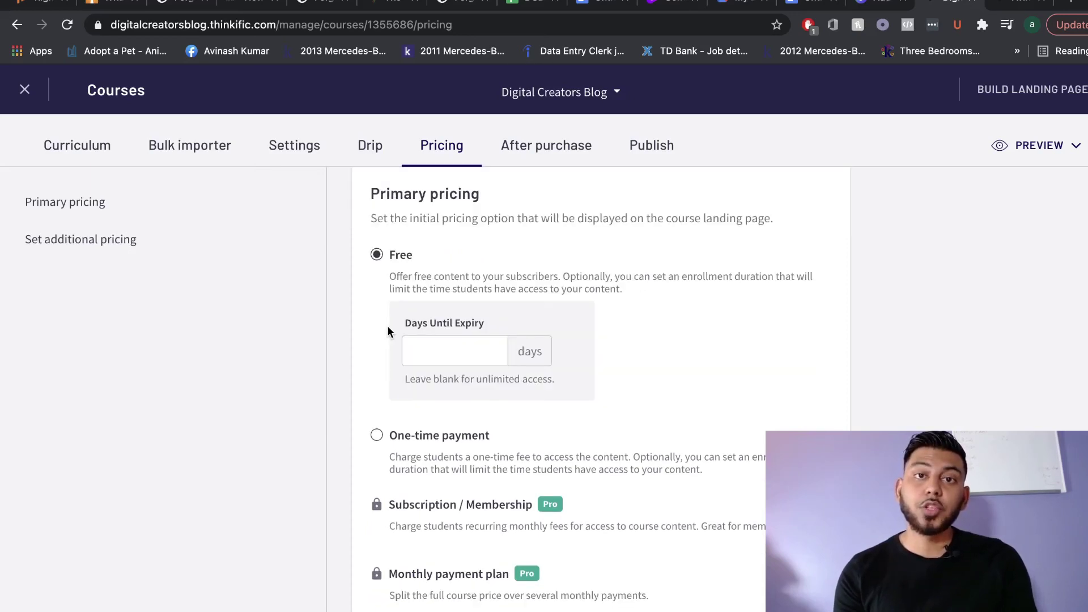
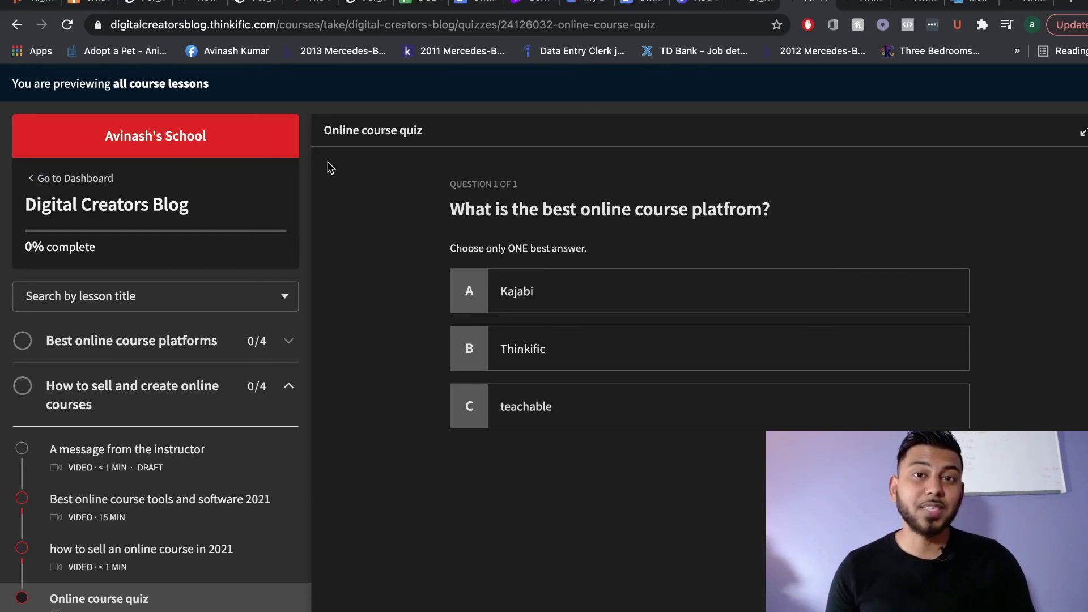
Choose Thinkific as the answer in the previewed "Online course quiz"
{"action": "left_click", "coordinate": [510, 349]}
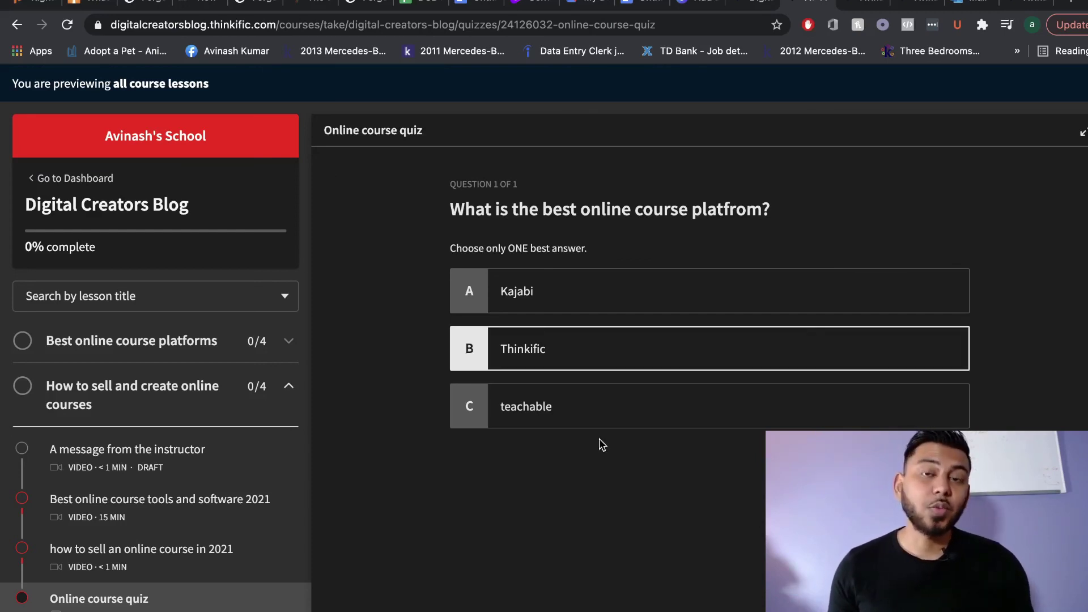